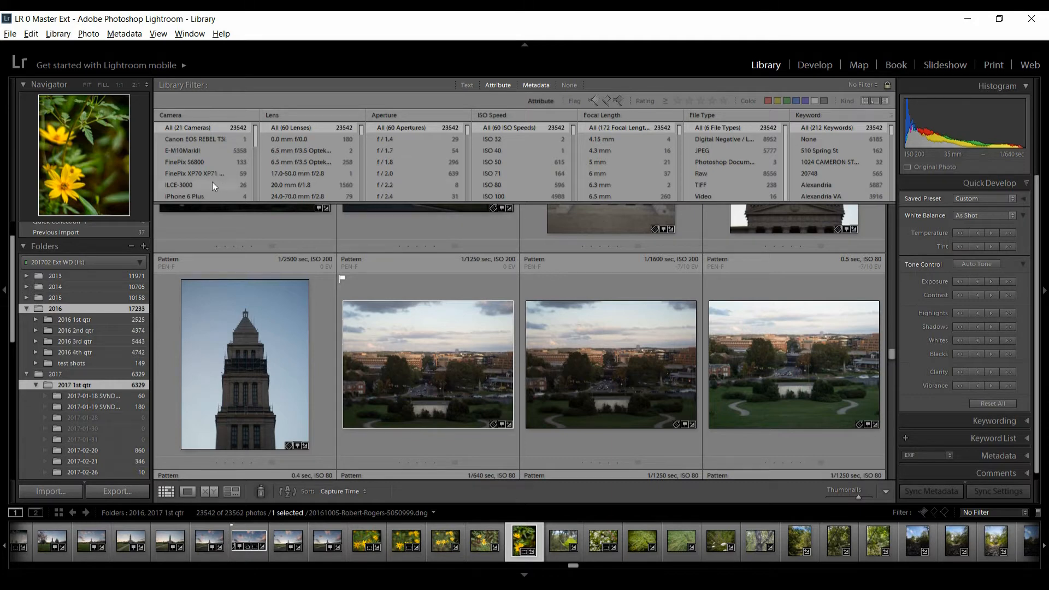
Filter the library to show only the photos taken with the PEN-F camera
scroll(212, 182, down, 1)
scroll(212, 181, down, 5)
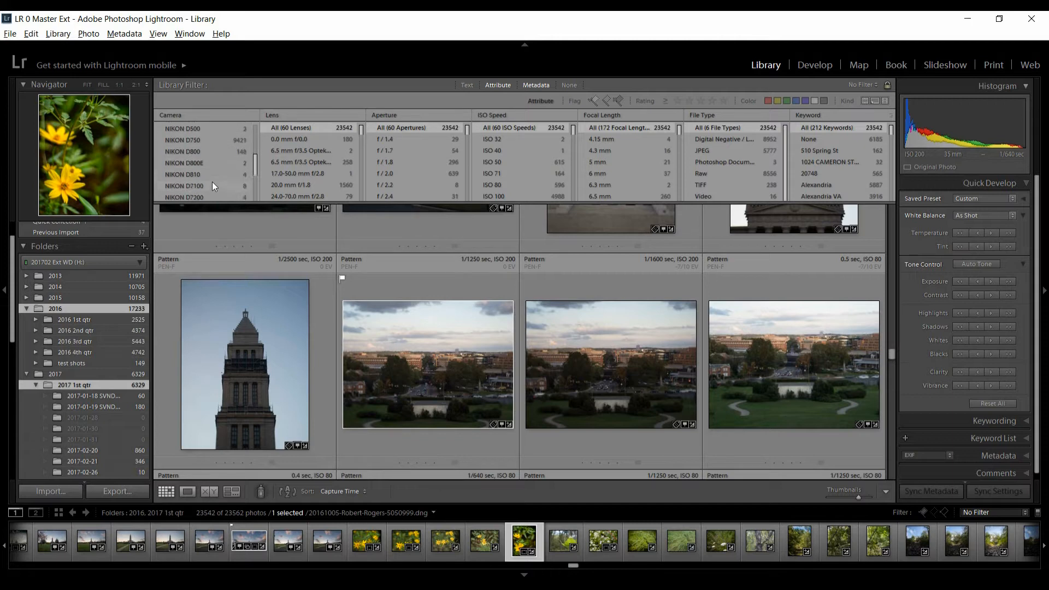
scroll(212, 185, down, 2)
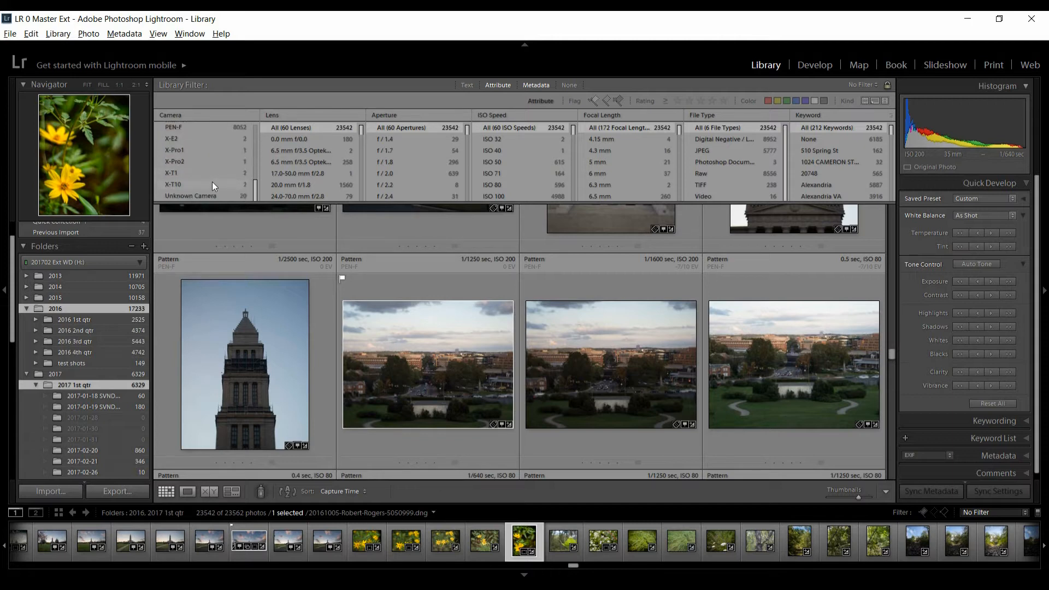
scroll(213, 185, up, 1)
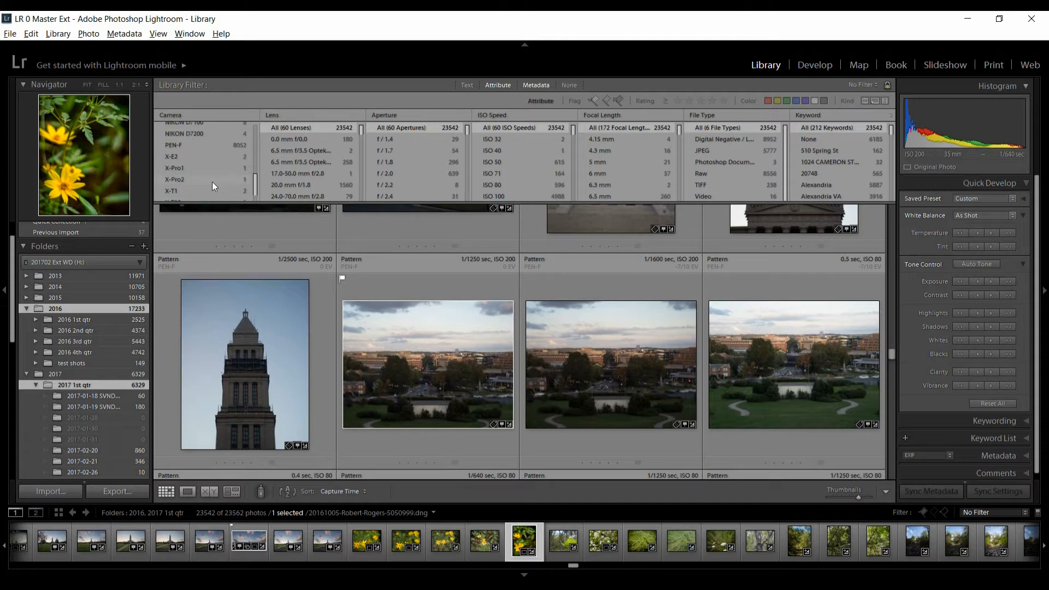
click(216, 147)
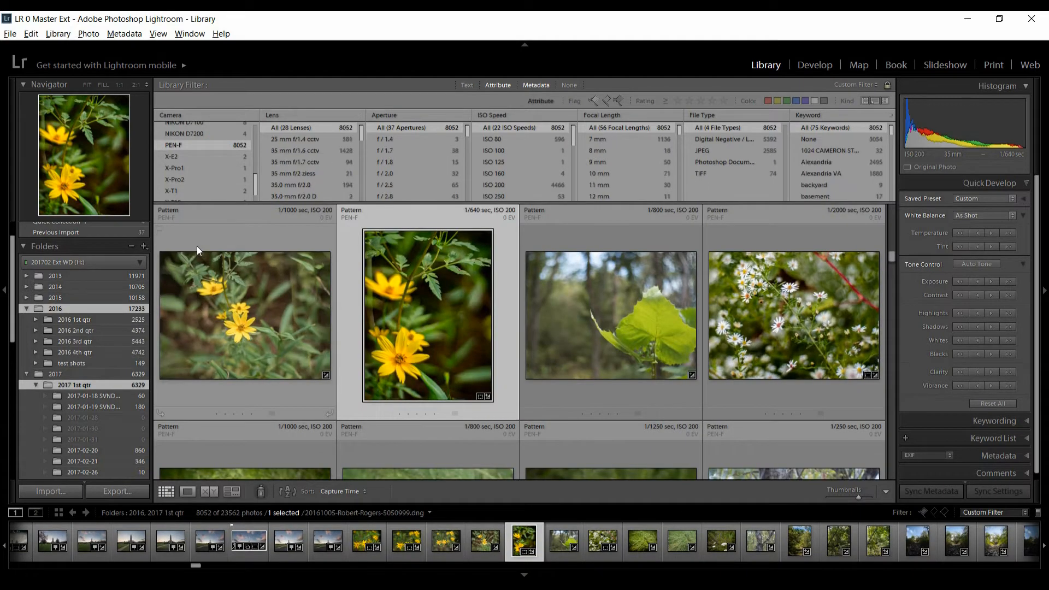
Browse the filtered PEN-F photos, from the skyline and tower shots to the yellow flowers and green leaf
scroll(225, 308, up, 10)
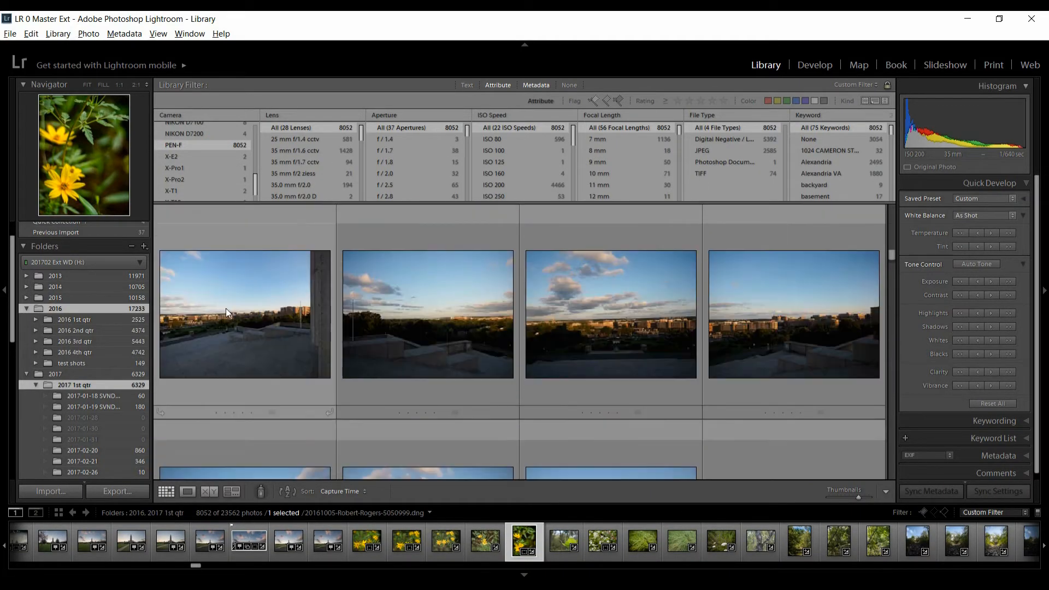
scroll(225, 308, up, 5)
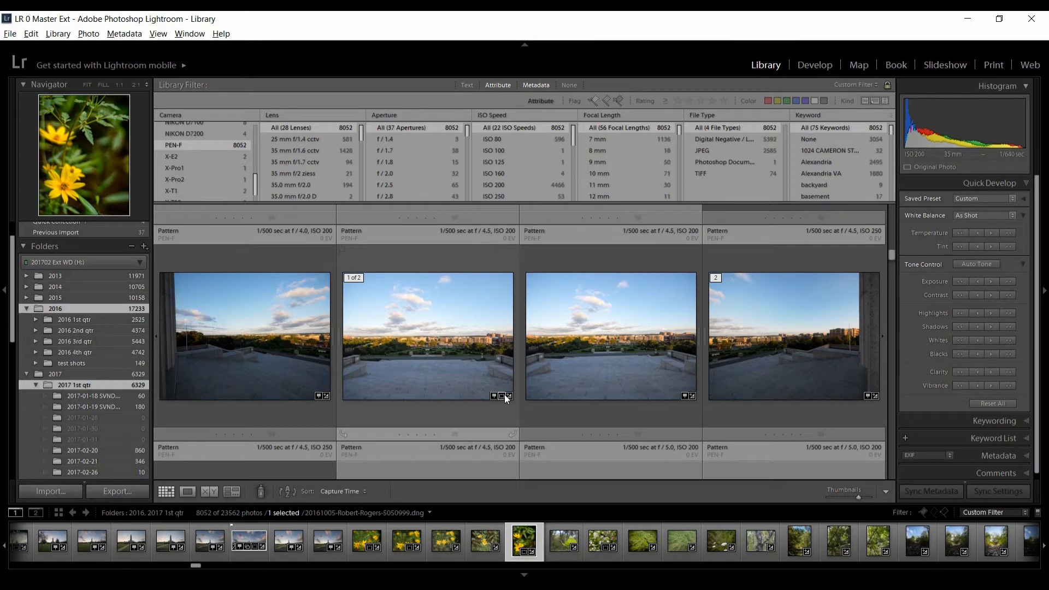
scroll(505, 398, down, 5)
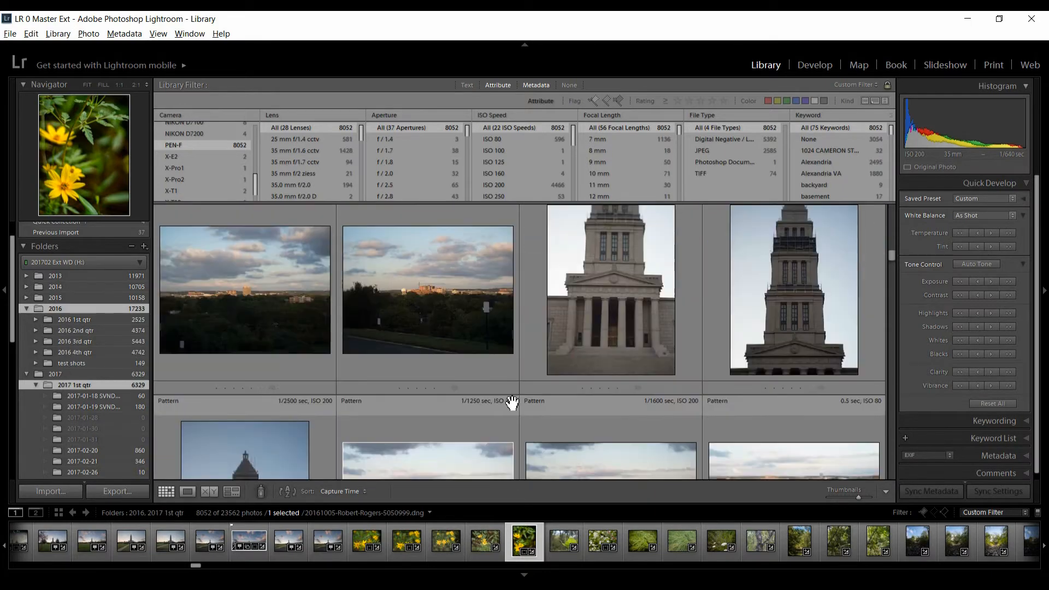
scroll(508, 401, down, 2)
scroll(504, 395, down, 5)
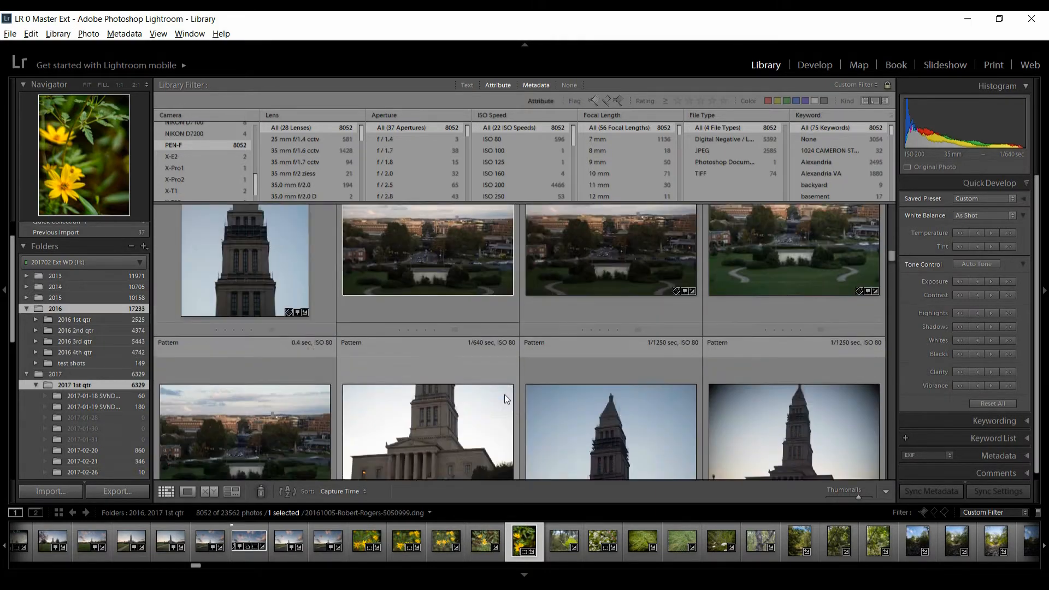
scroll(504, 395, down, 3)
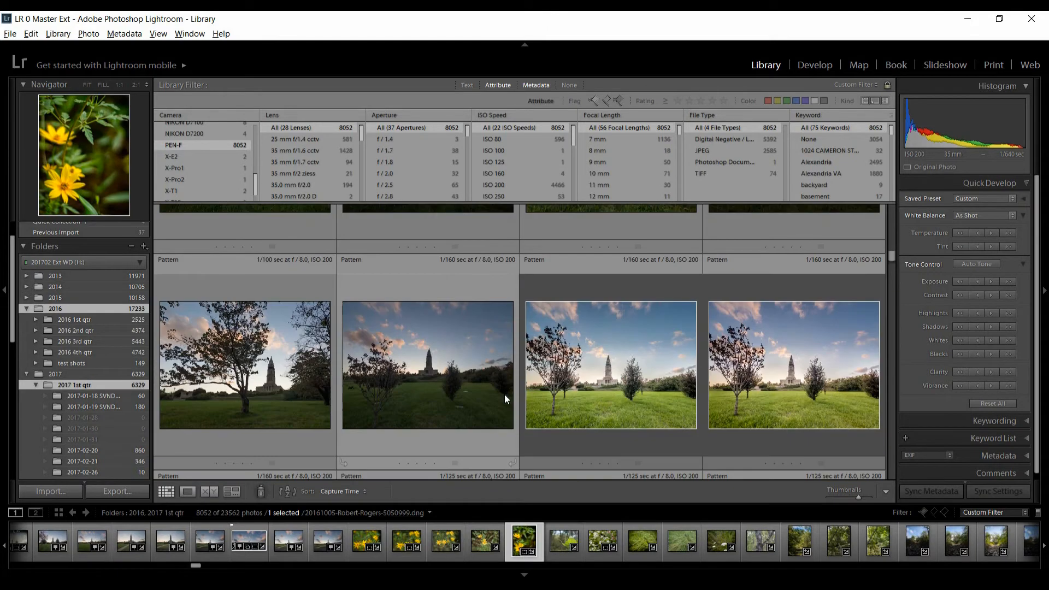
scroll(586, 400, down, 5)
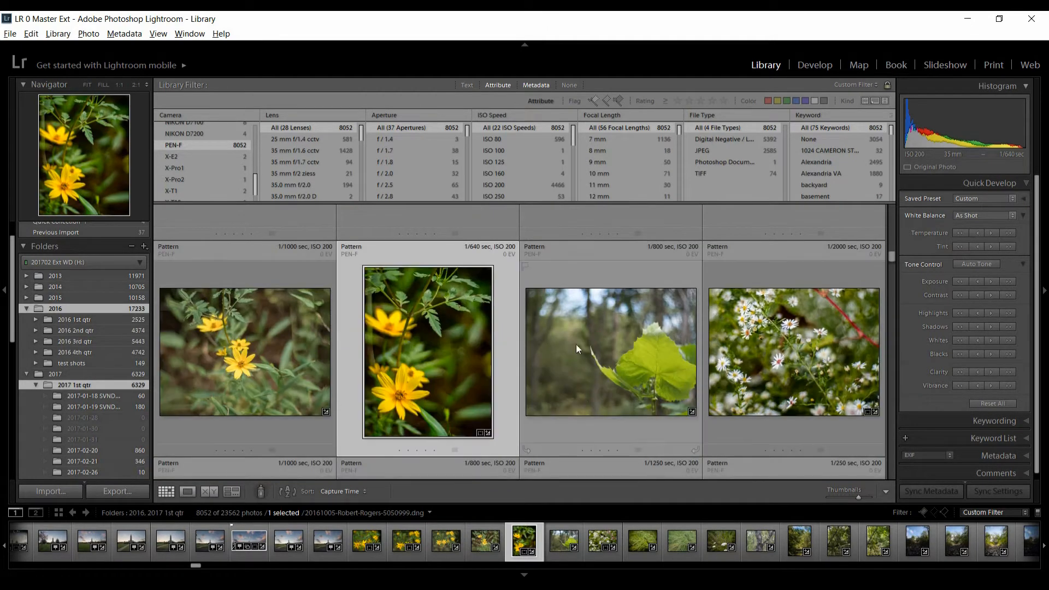
Select the green leaf photo beside the yellow flowers and open it in the enlarged single-photo view
click(576, 344)
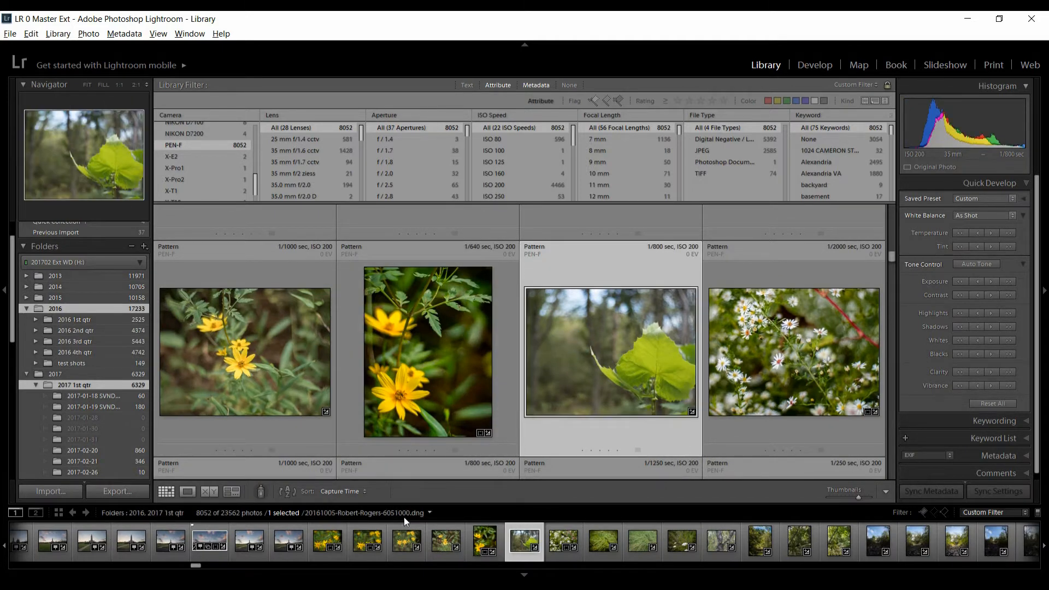
click(431, 403)
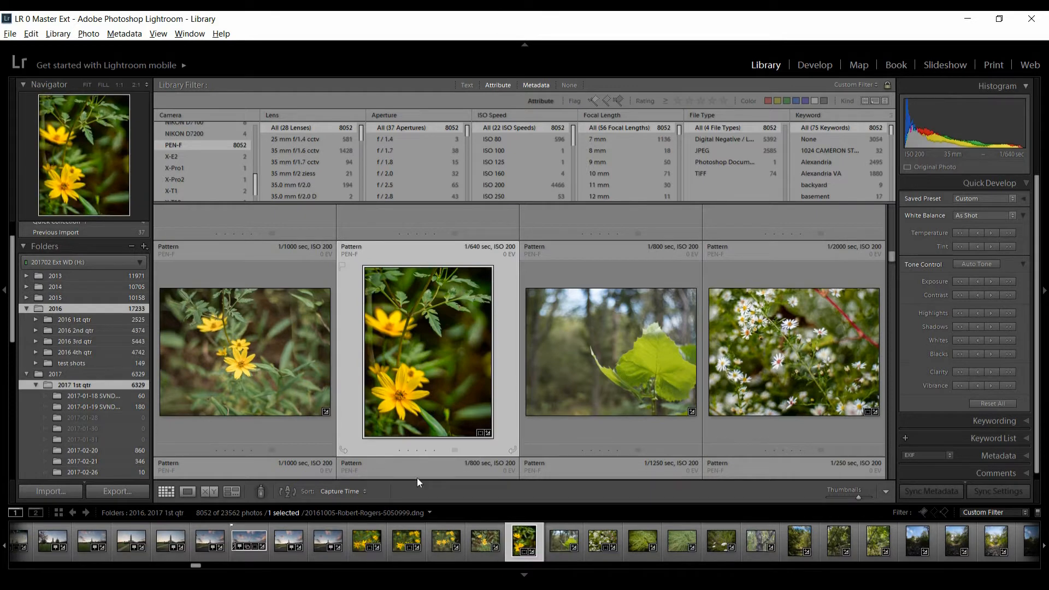
click(558, 434)
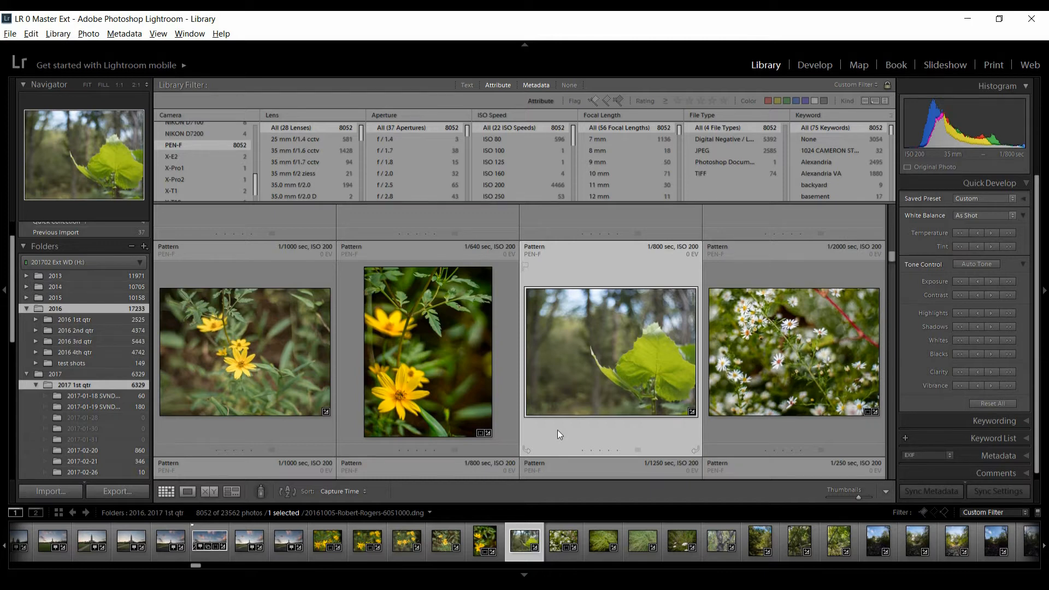
double_click(558, 430)
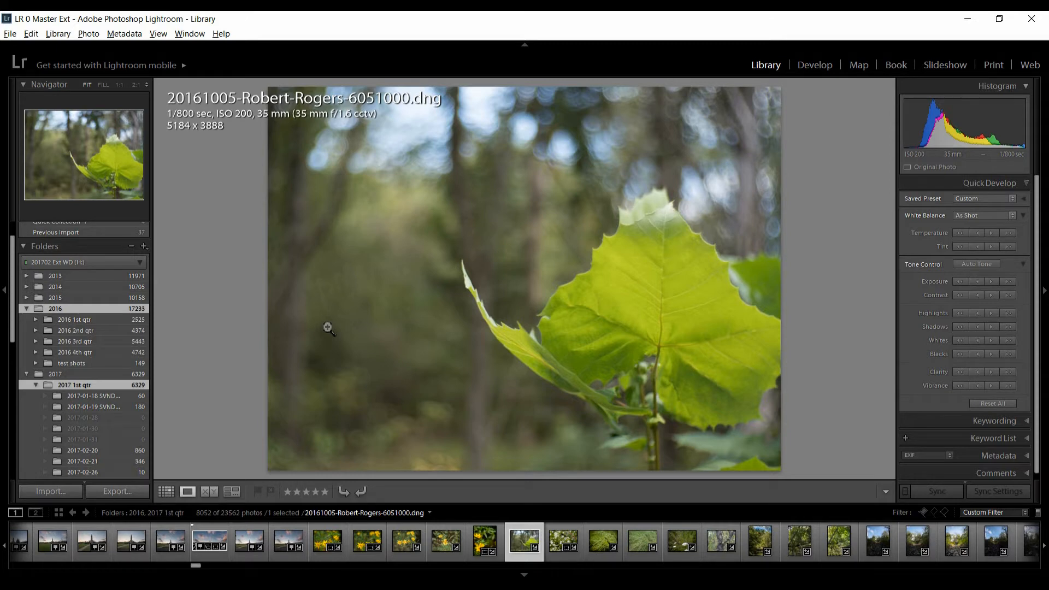
Crop the leaf photo in from its left side to about 4466 x 3349 pixels, keeping the original aspect ratio
key(r)
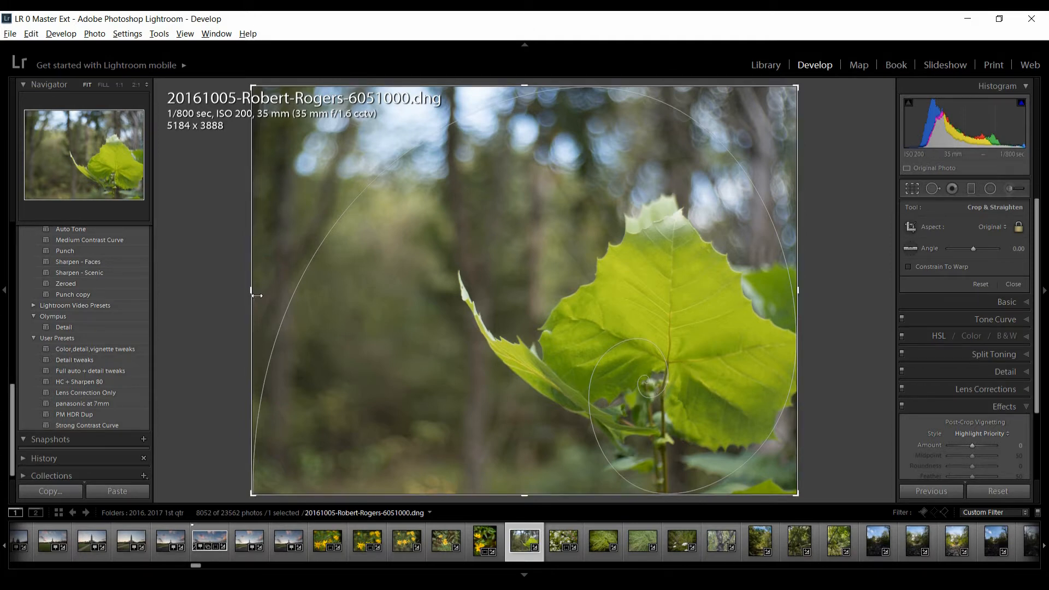
click(251, 294)
drag(252, 294, 286, 295)
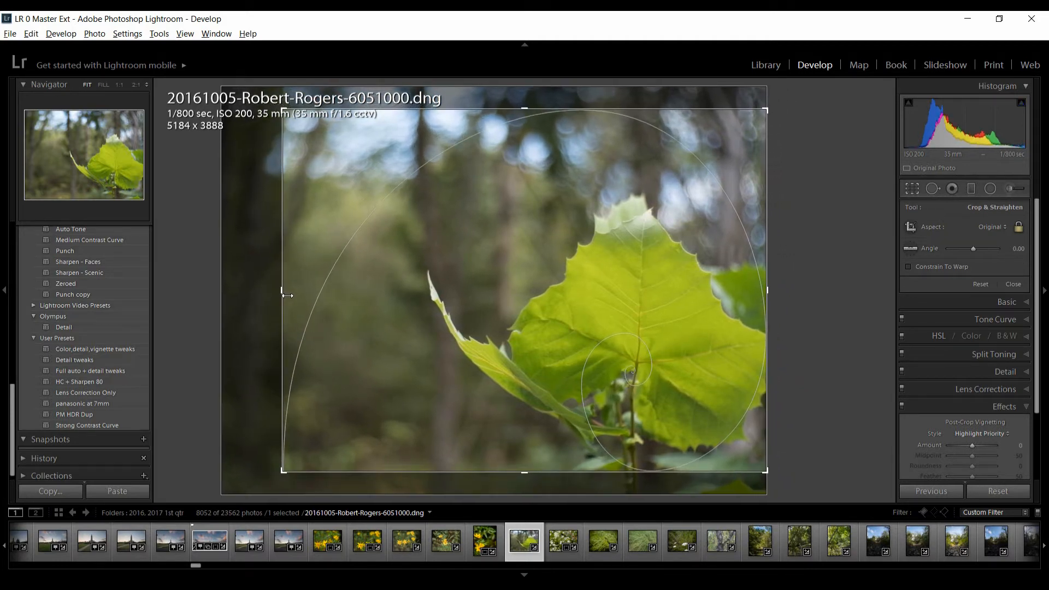
drag(288, 295, 283, 294)
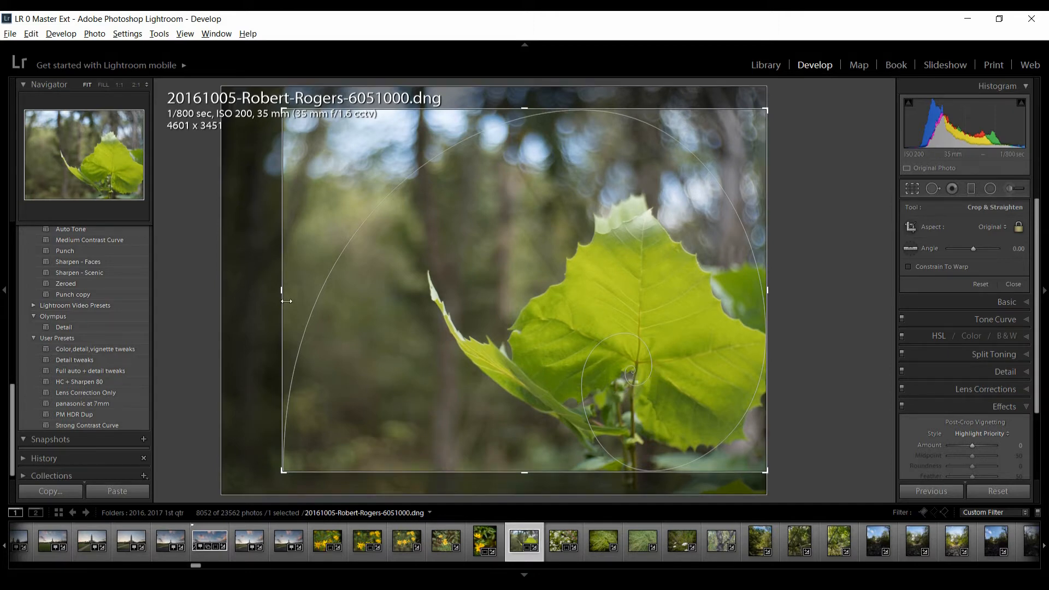
drag(284, 296, 293, 296)
mouse_move(395, 324)
mouse_down()
mouse_move(403, 339)
mouse_move(398, 329)
mouse_up()
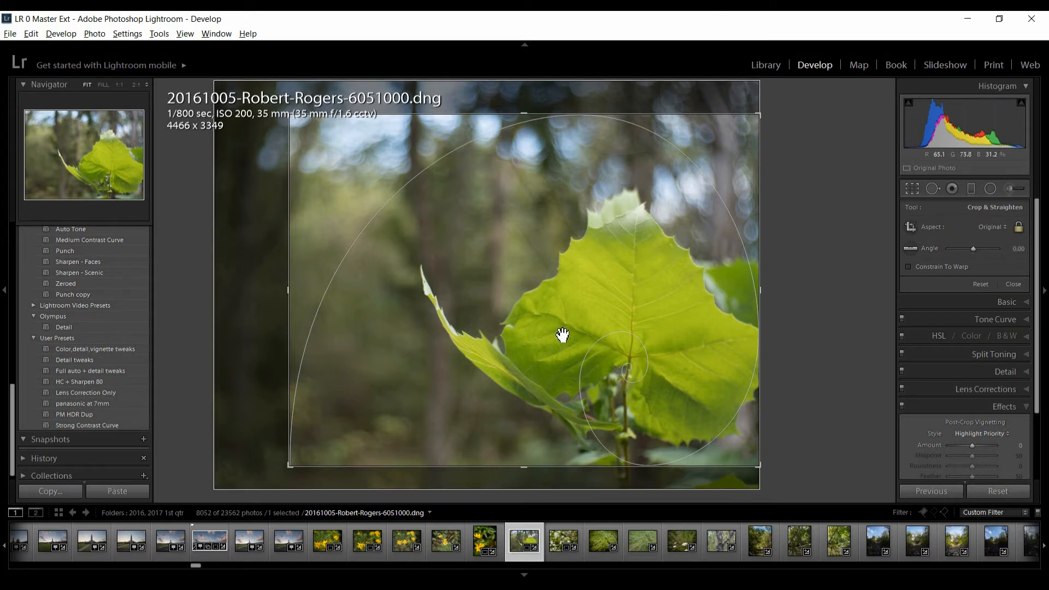
key(Return)
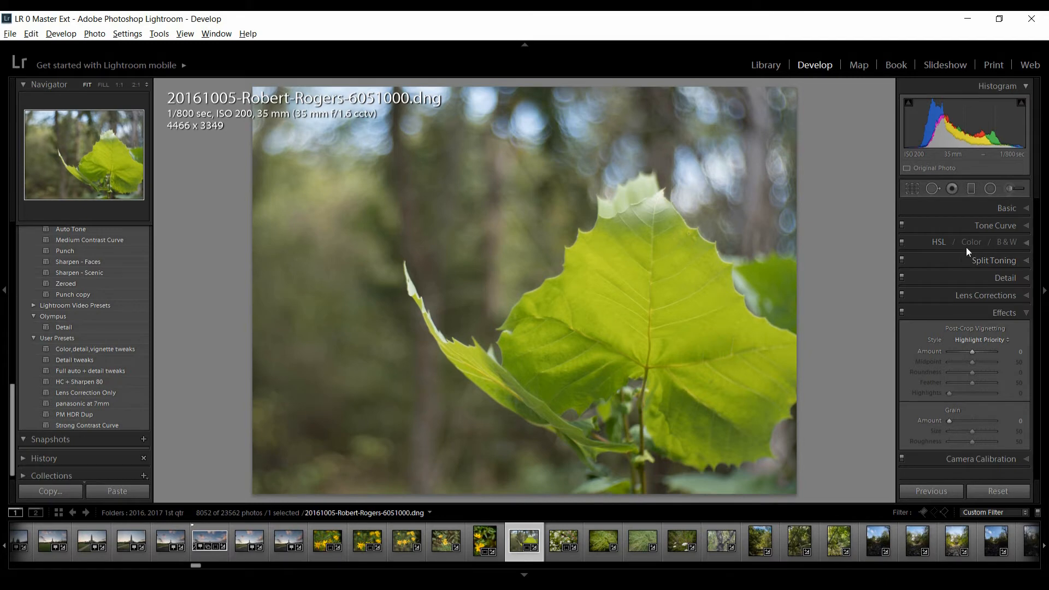
Try the Medium Contrast point curve in the tone curve settings, and set the point curve to Strong Contrast
click(987, 224)
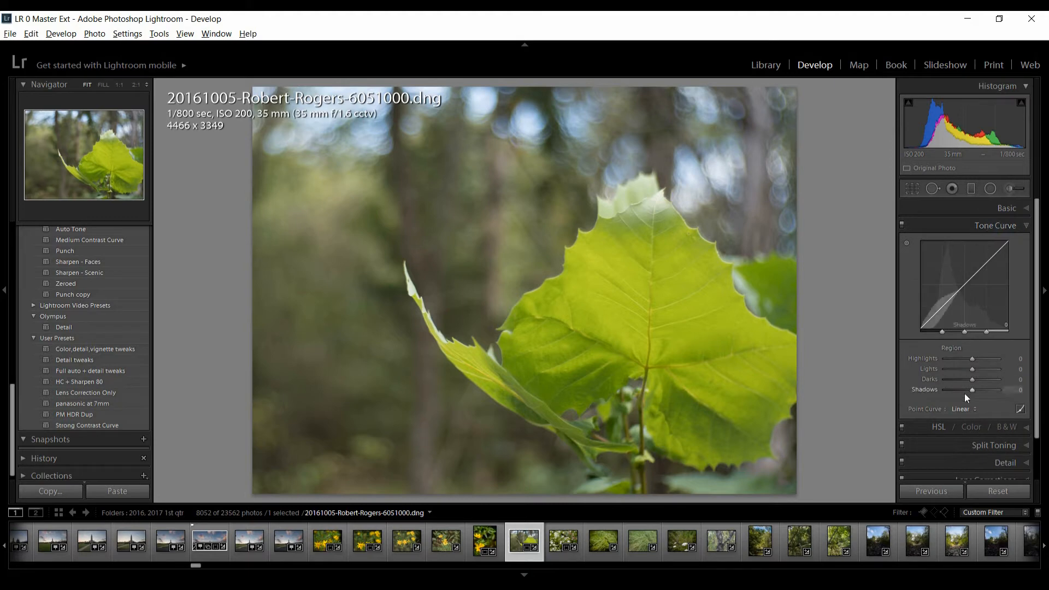
click(962, 409)
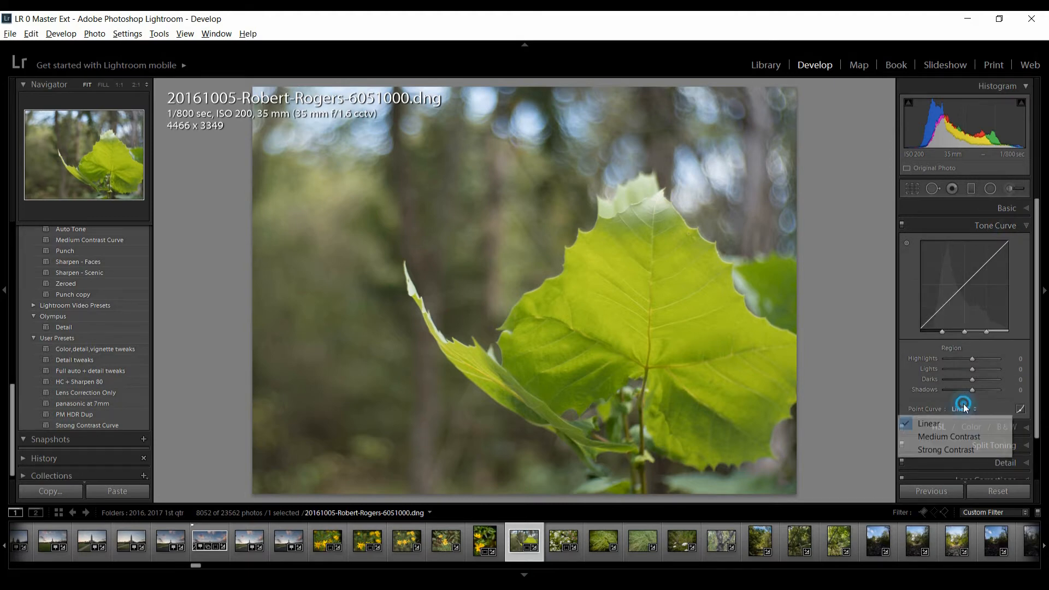
click(957, 436)
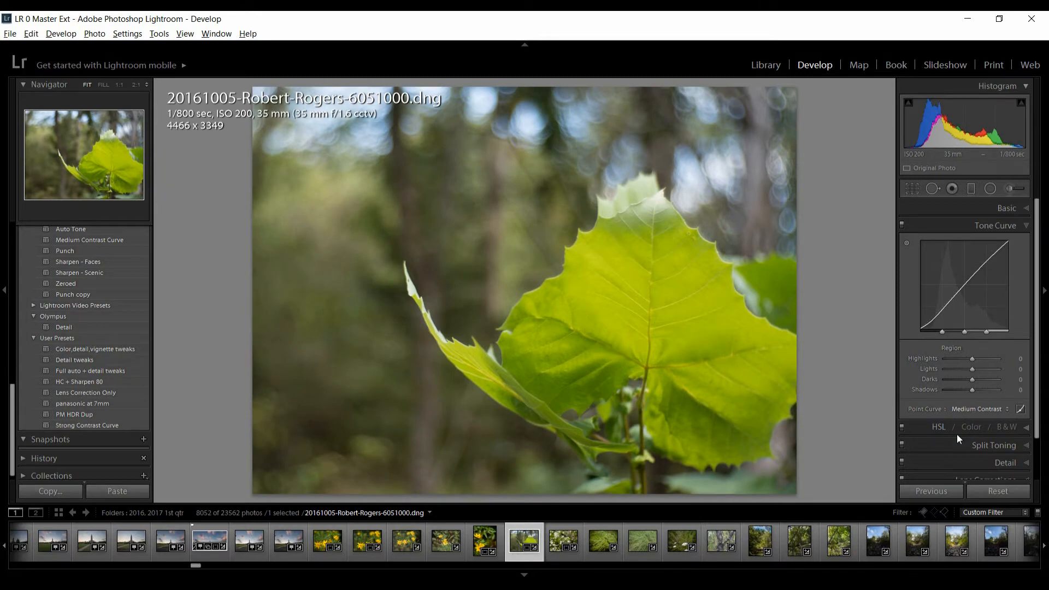
click(975, 411)
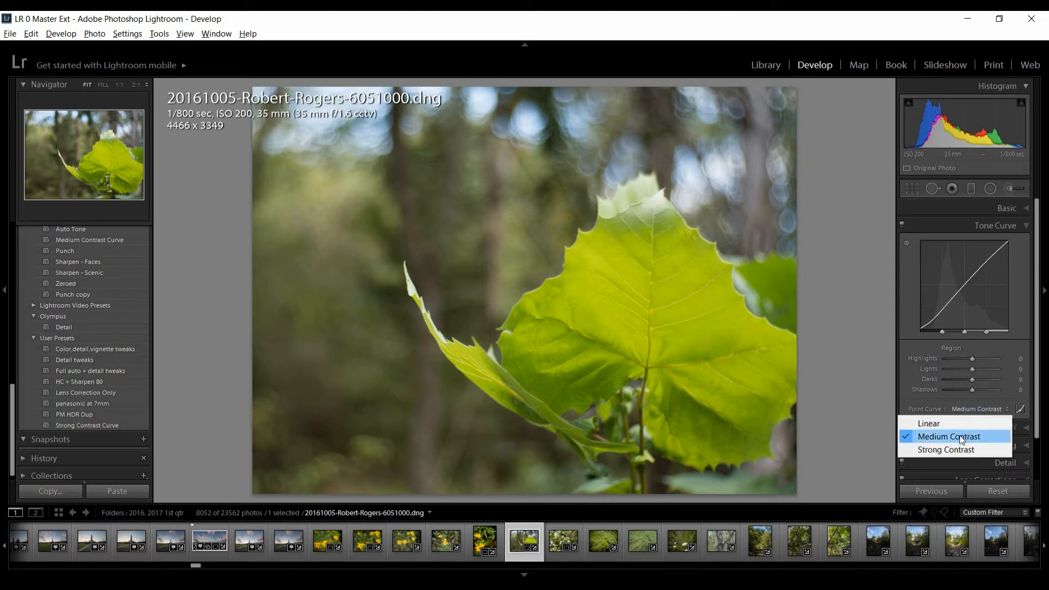
click(949, 450)
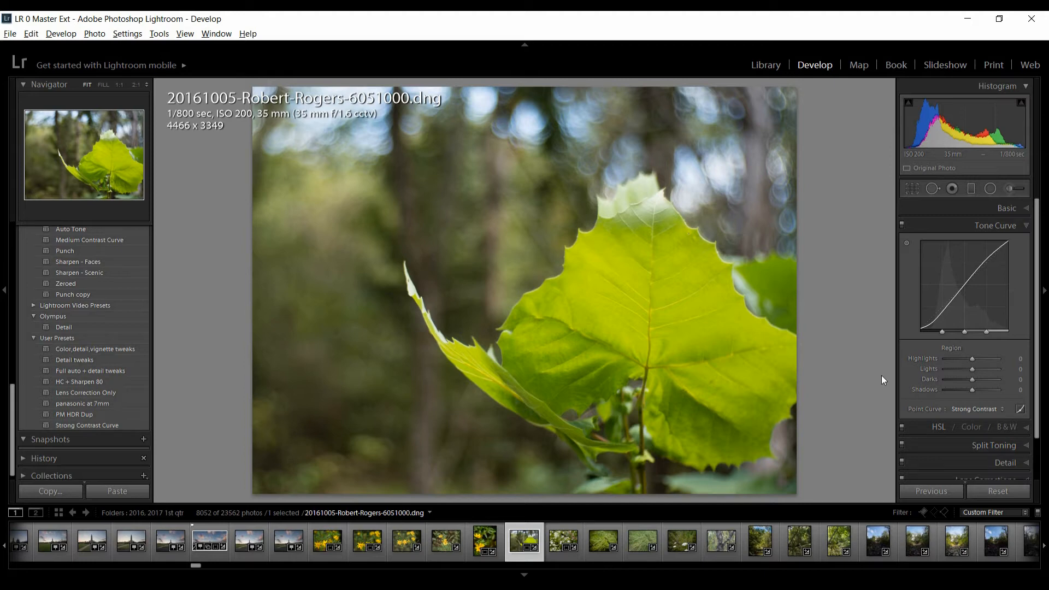
Lower the leaf photo's Blacks to -57 in the basic adjustments, using the clipping preview as a guide
click(1015, 209)
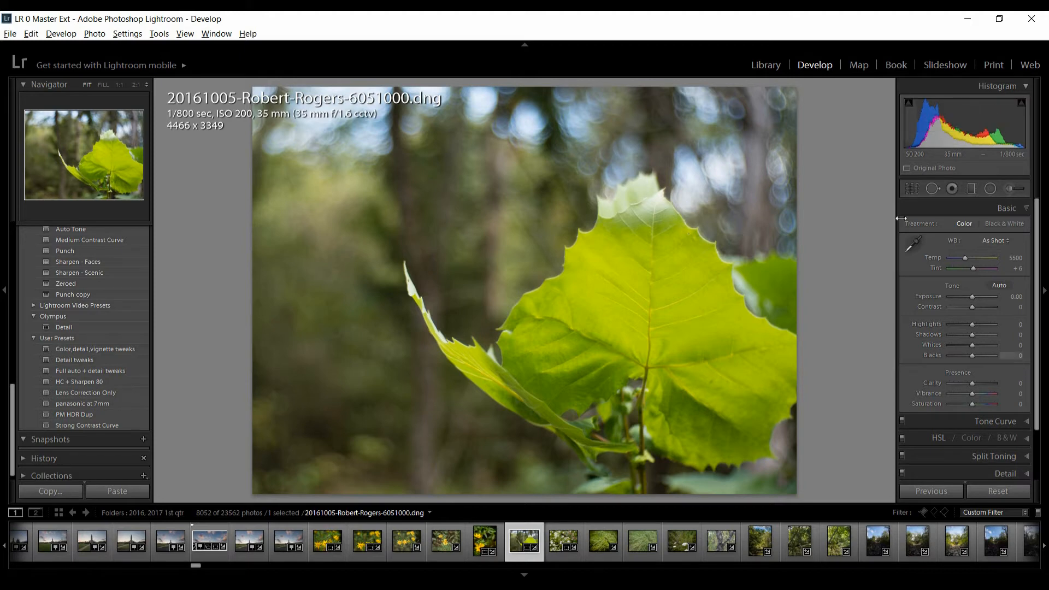
alt+click(972, 356)
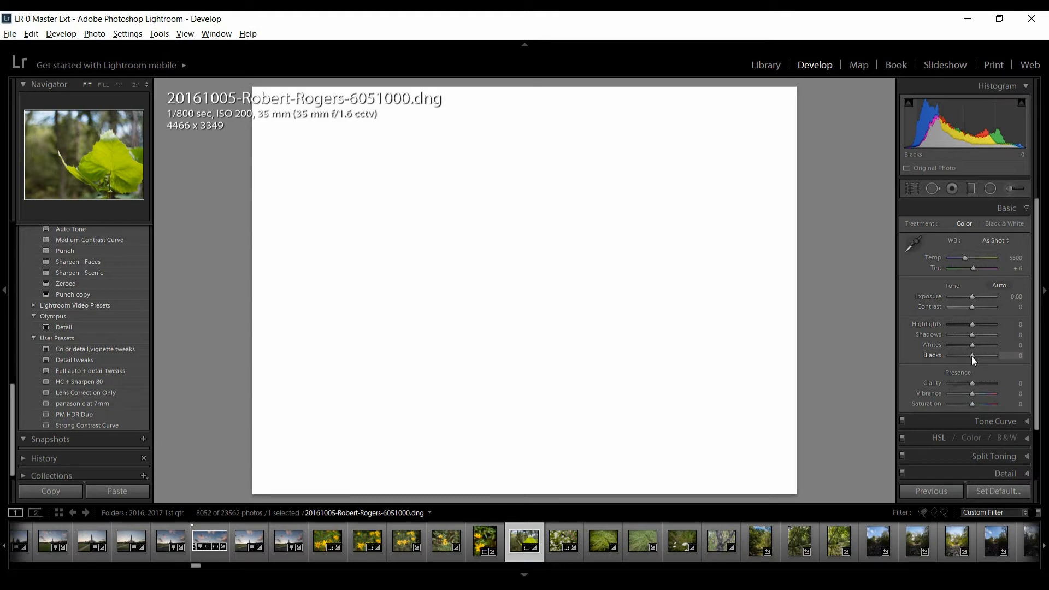
drag(972, 357, 959, 357)
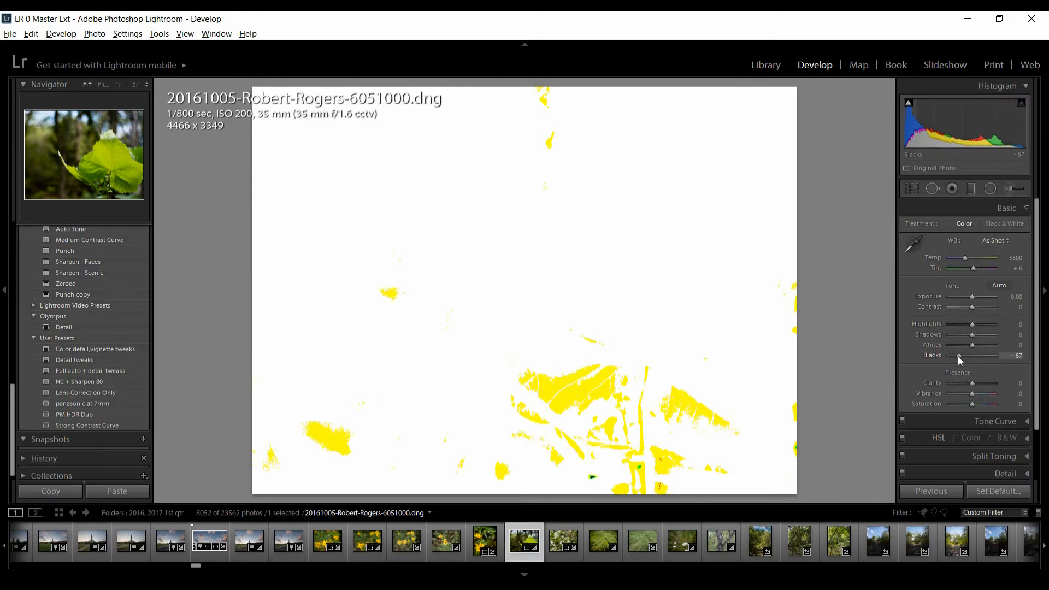
drag(959, 357, 958, 357)
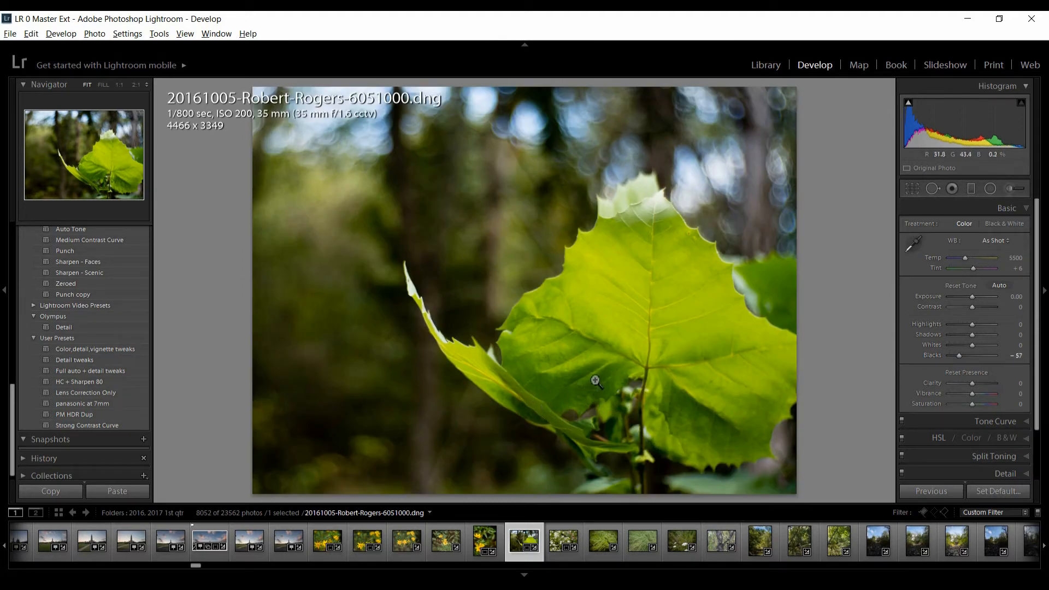
alt+click(960, 357)
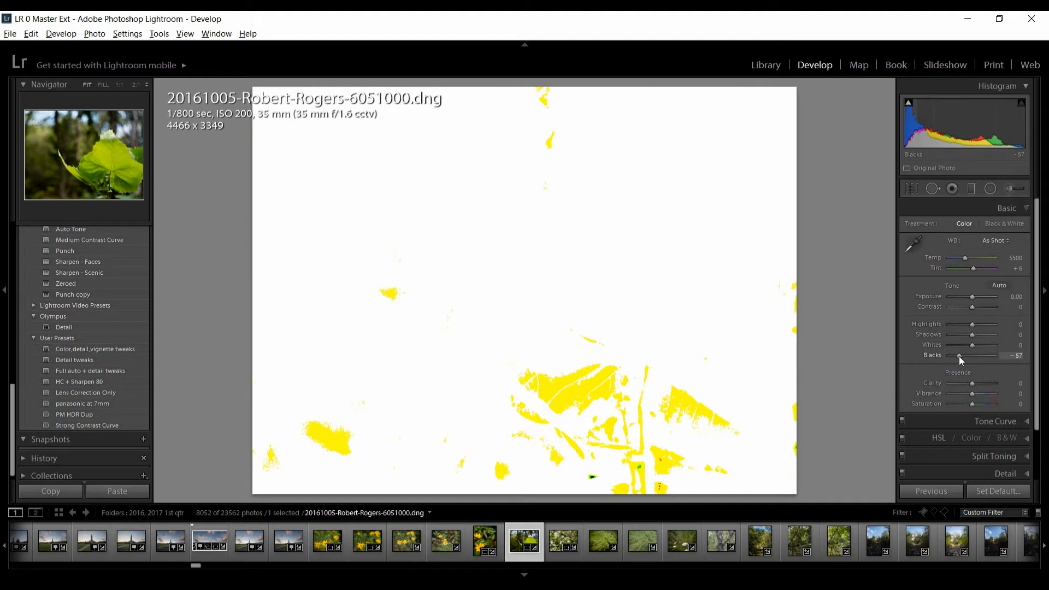
drag(959, 356, 959, 357)
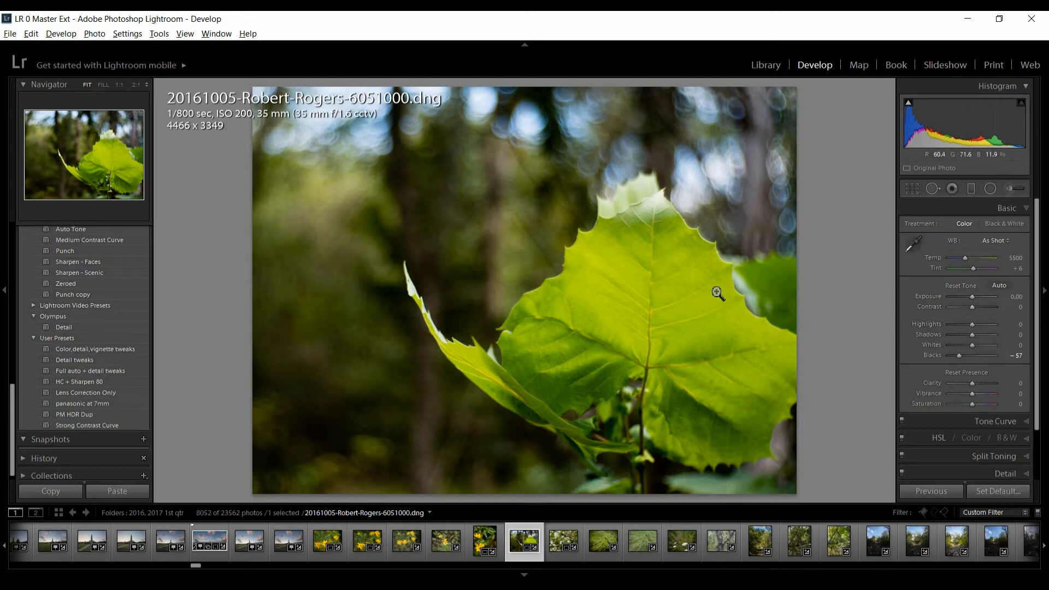
Raise the leaf photo's Whites to +19, using the clipping preview to check for blown highlights
alt+click(971, 346)
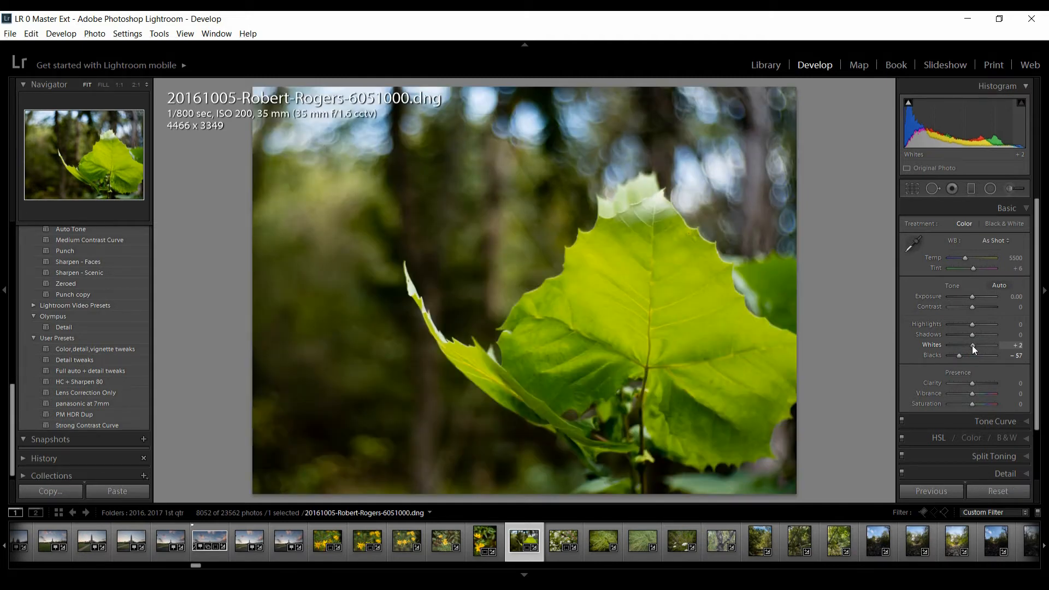
alt+click(972, 345)
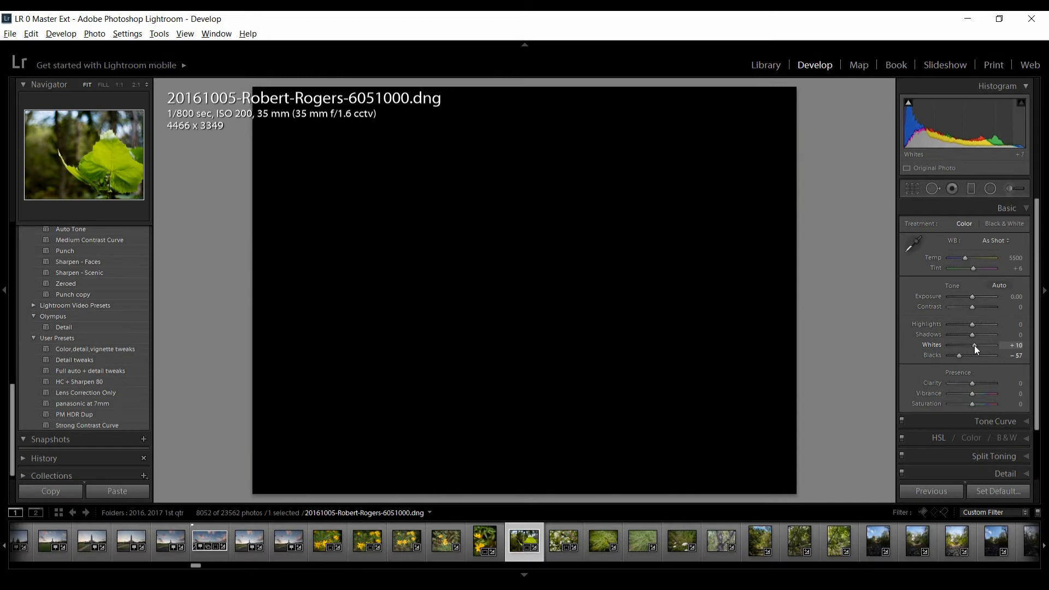
drag(975, 345, 984, 346)
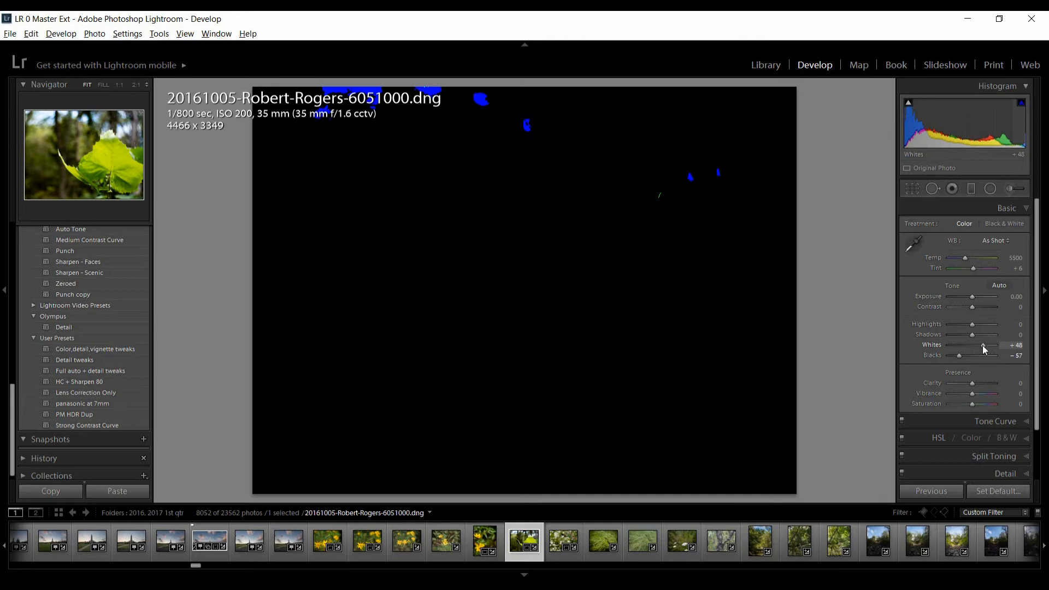
drag(983, 347, 976, 346)
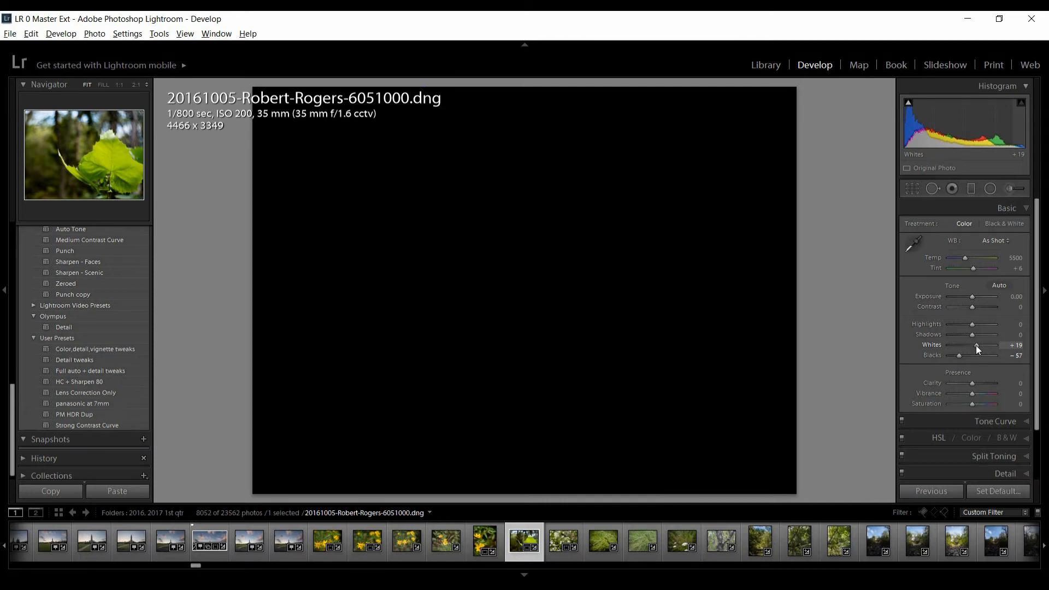
drag(976, 345, 976, 345)
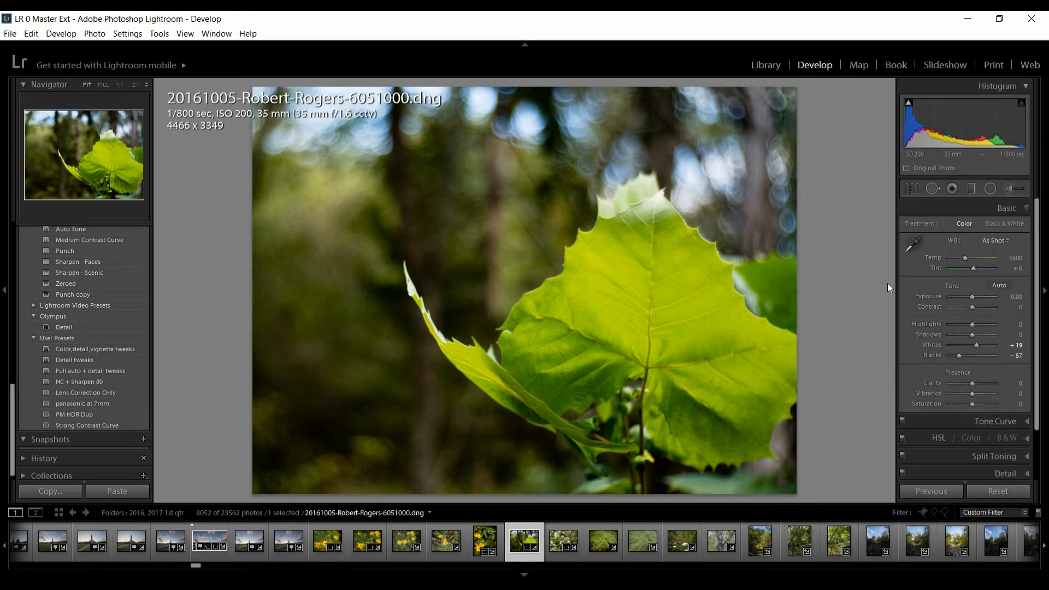
Lower the leaf photo's Highlights to -100 in the basic adjustments, resetting them once to compare before lowering them again
click(973, 327)
drag(970, 326, 948, 327)
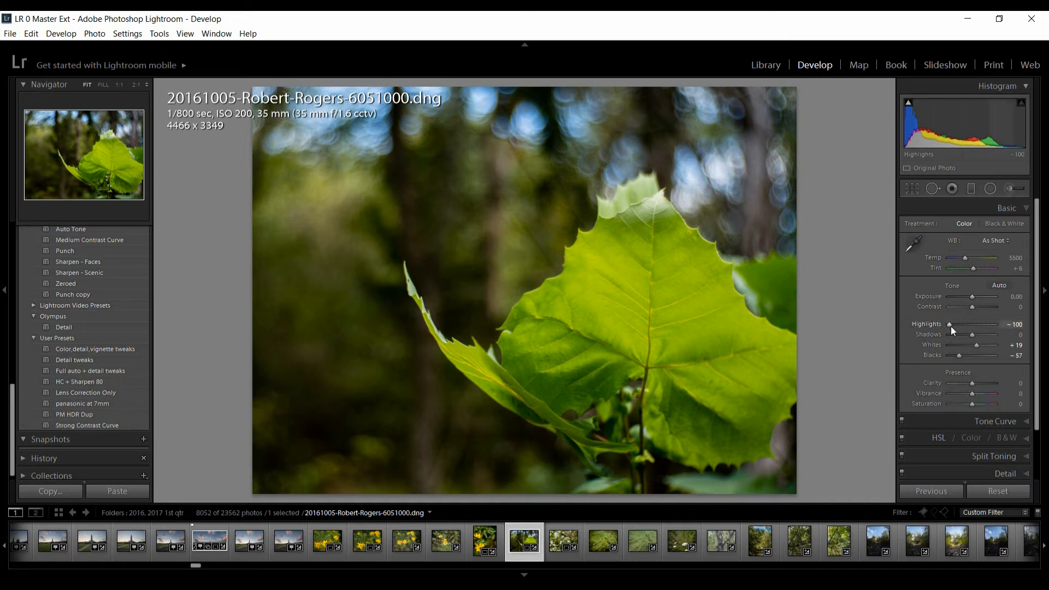
double_click(951, 326)
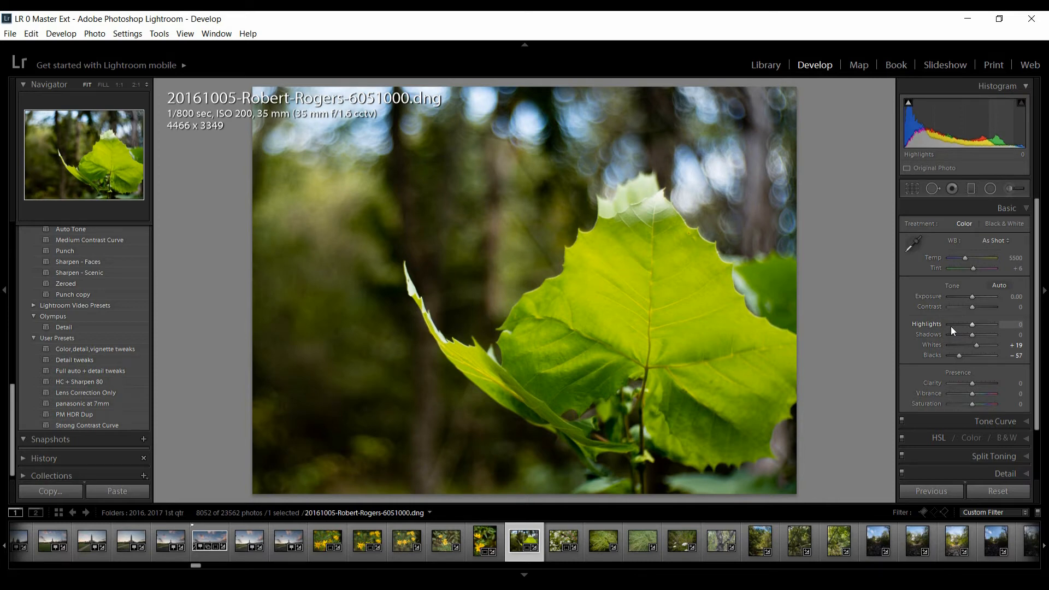
click(951, 327)
drag(951, 326, 948, 326)
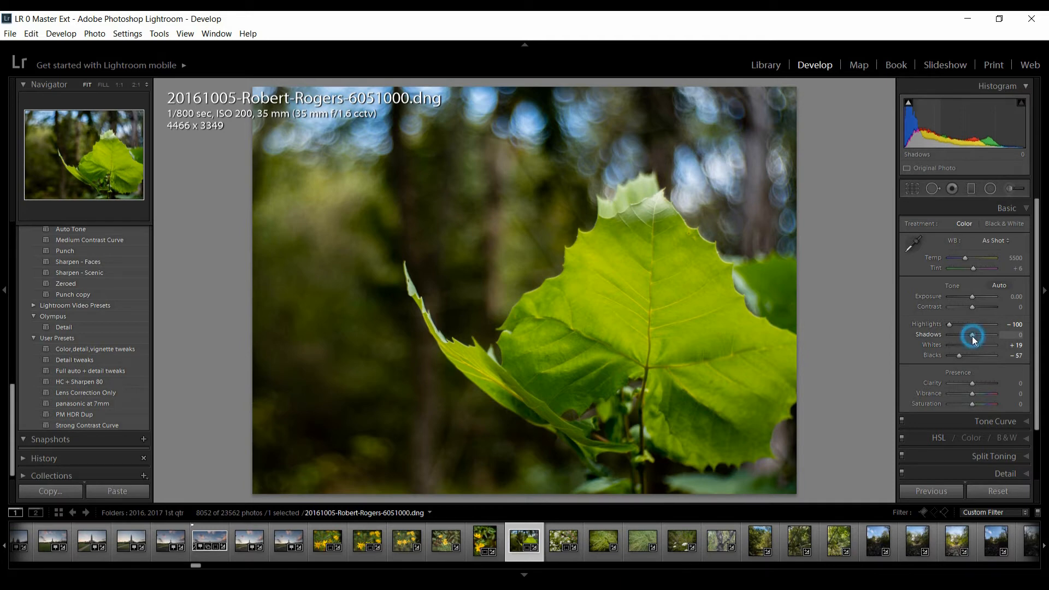
Try lowering the photo's Shadows to -26 with the clipping preview, and return them to 0
drag(973, 336, 966, 336)
alt+click(967, 336)
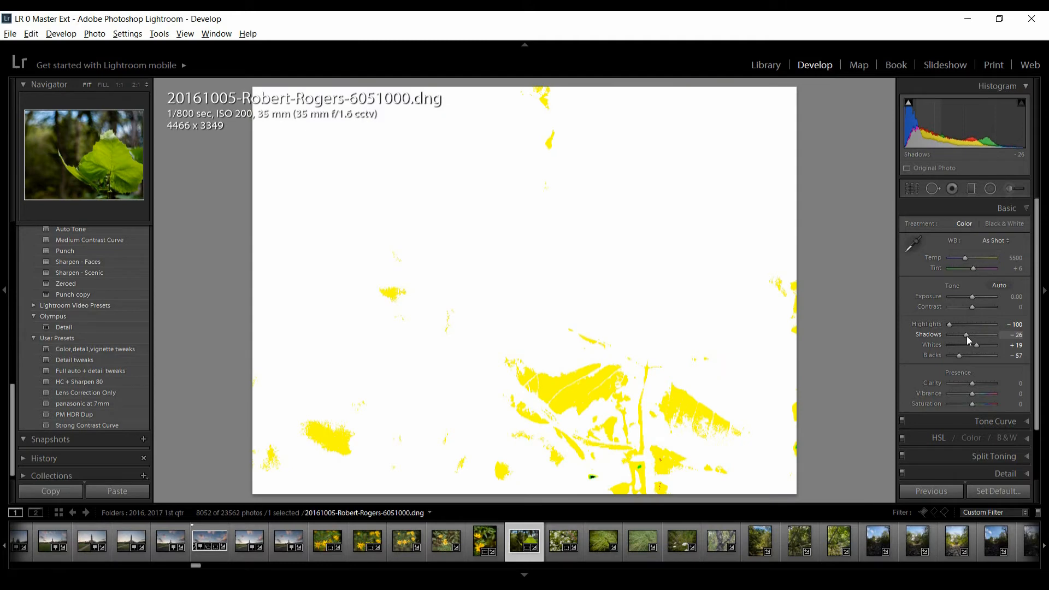
drag(966, 336, 972, 335)
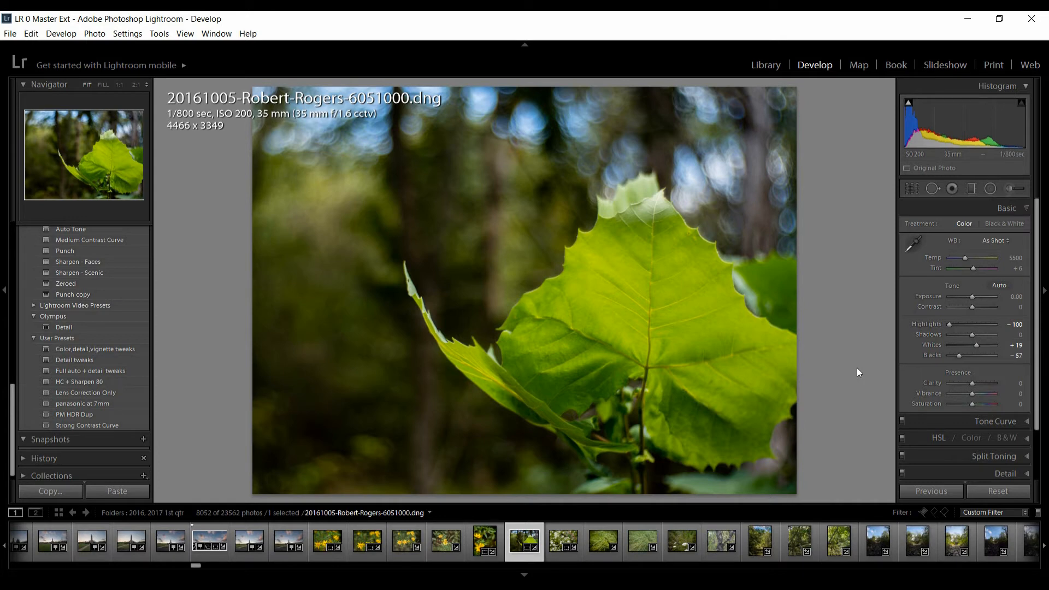
Set the sharpening Amount to 50 in the detail settings while viewing the leaf at 1:1
click(653, 227)
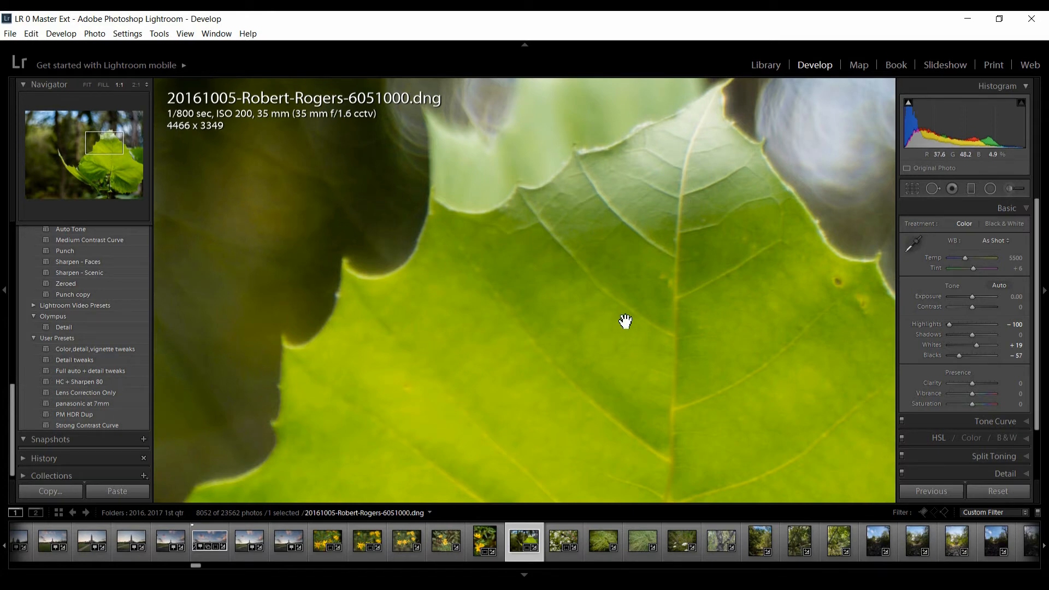
click(1027, 474)
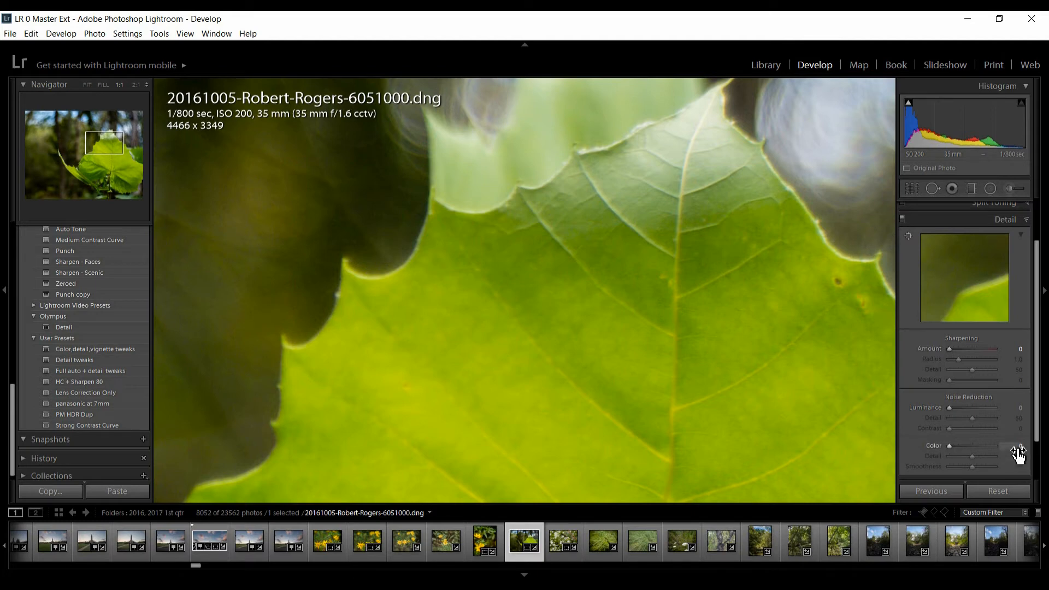
click(974, 349)
drag(974, 349, 972, 348)
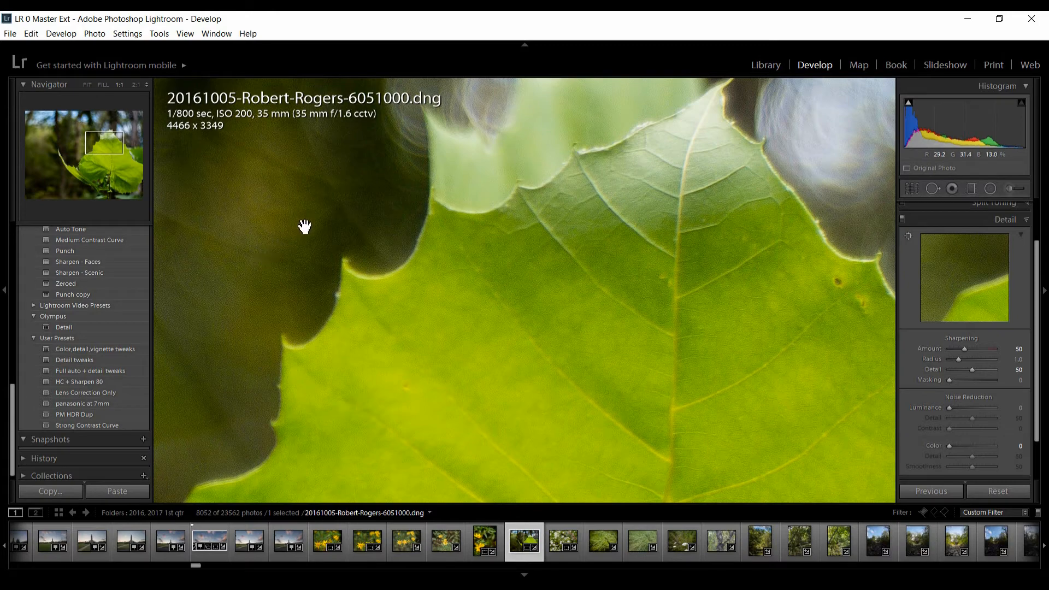
Set the sharpening Masking to 57, using the mask preview to limit sharpening to the leaf's edges and veins
alt+click(950, 381)
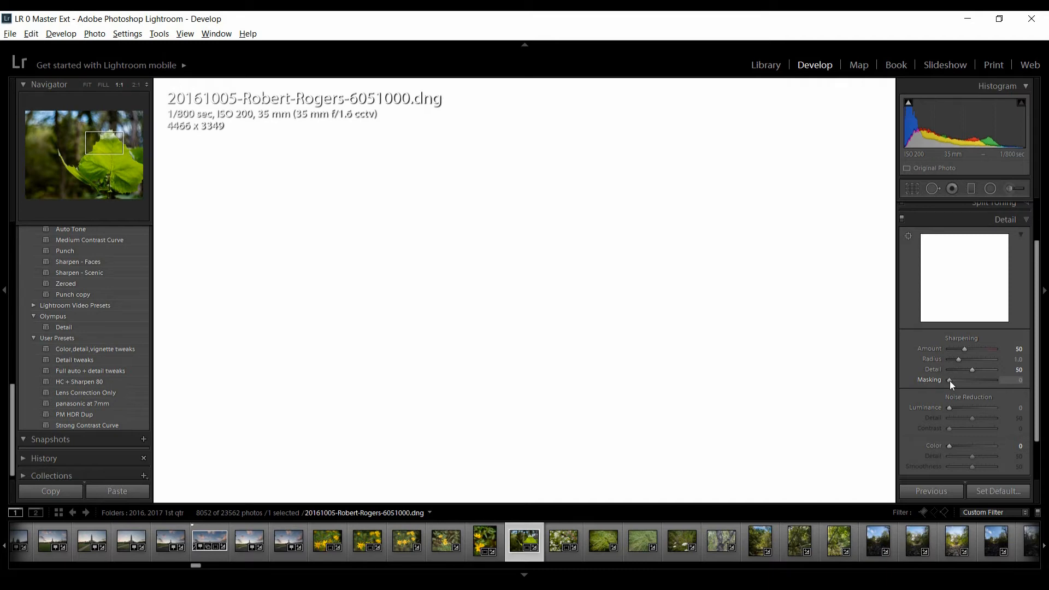
drag(950, 381, 969, 381)
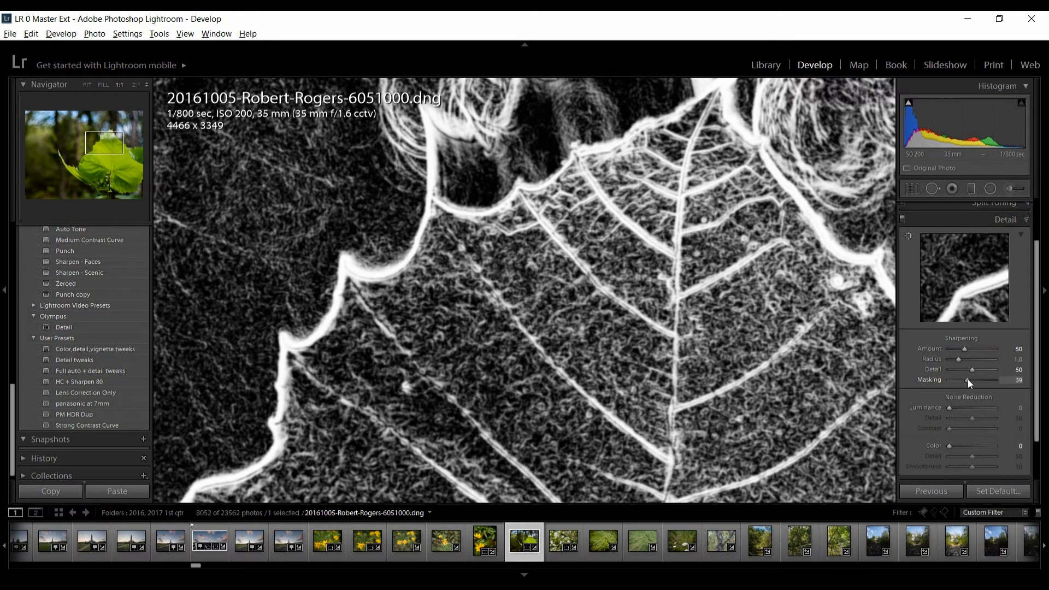
drag(969, 380, 997, 379)
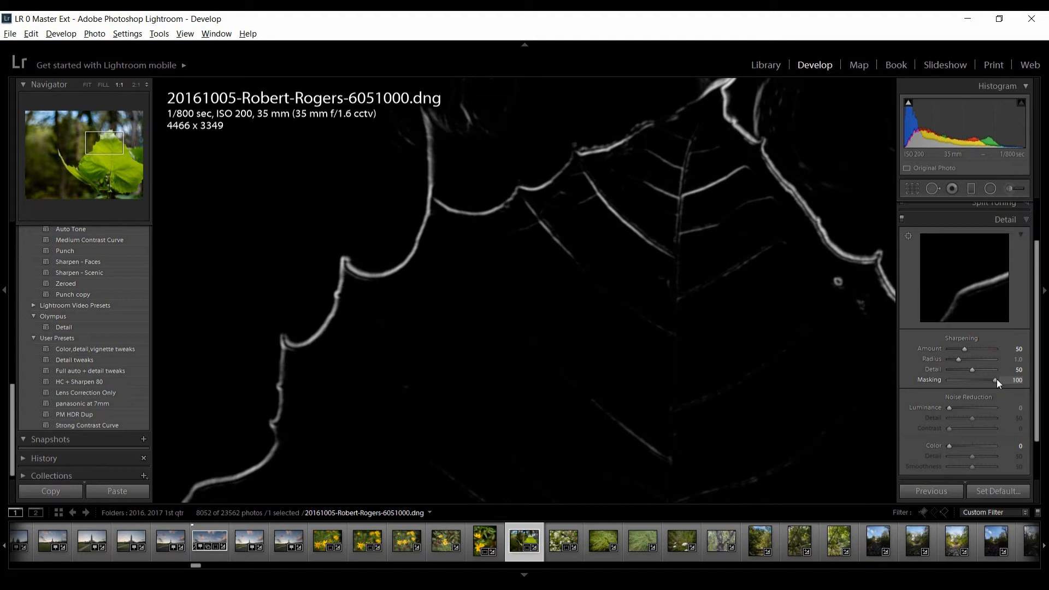
drag(997, 379, 977, 382)
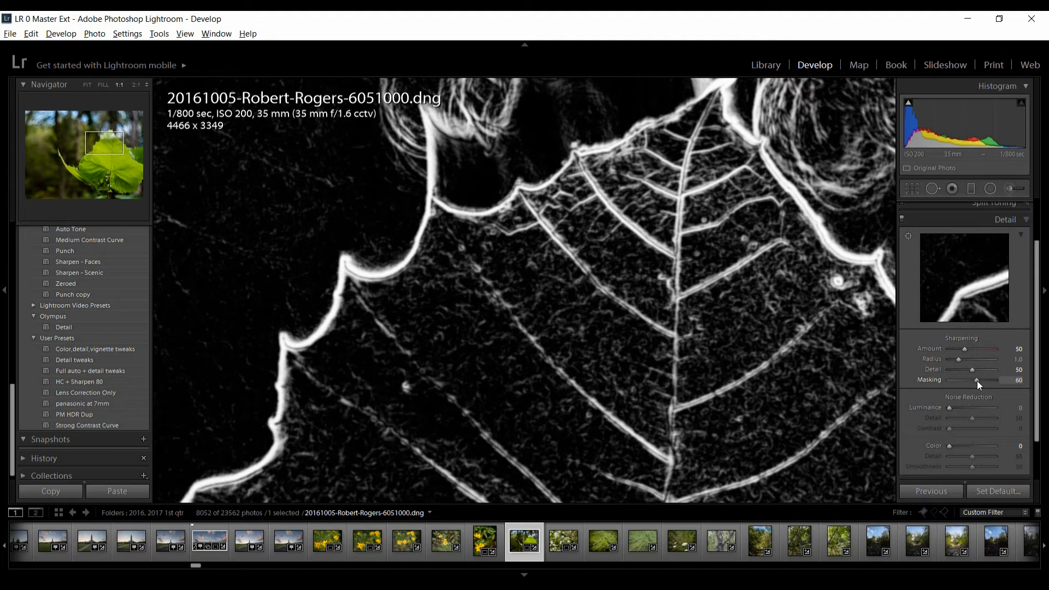
drag(978, 382, 977, 381)
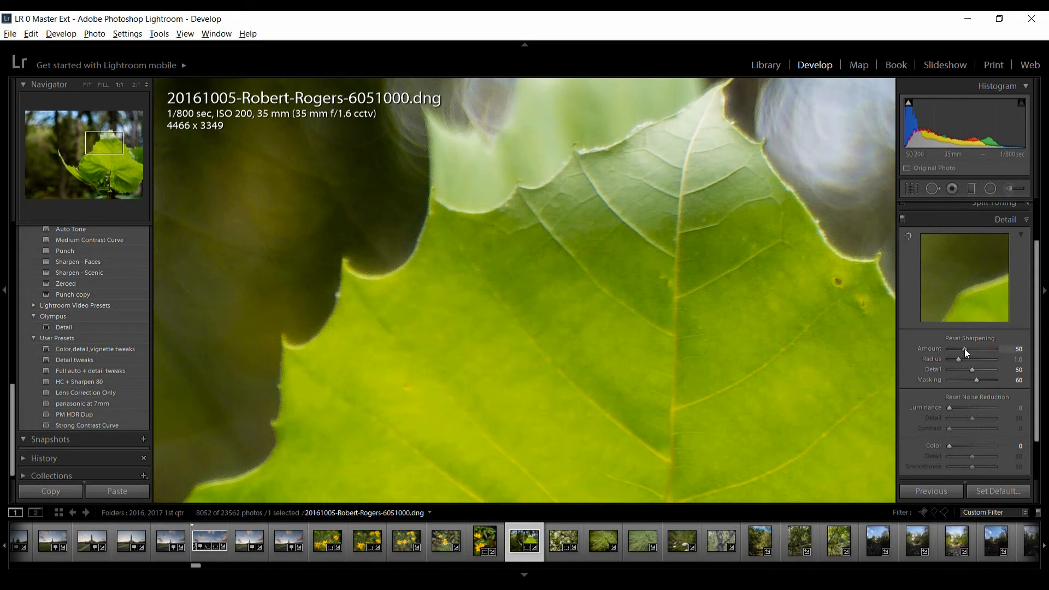
drag(979, 382, 977, 382)
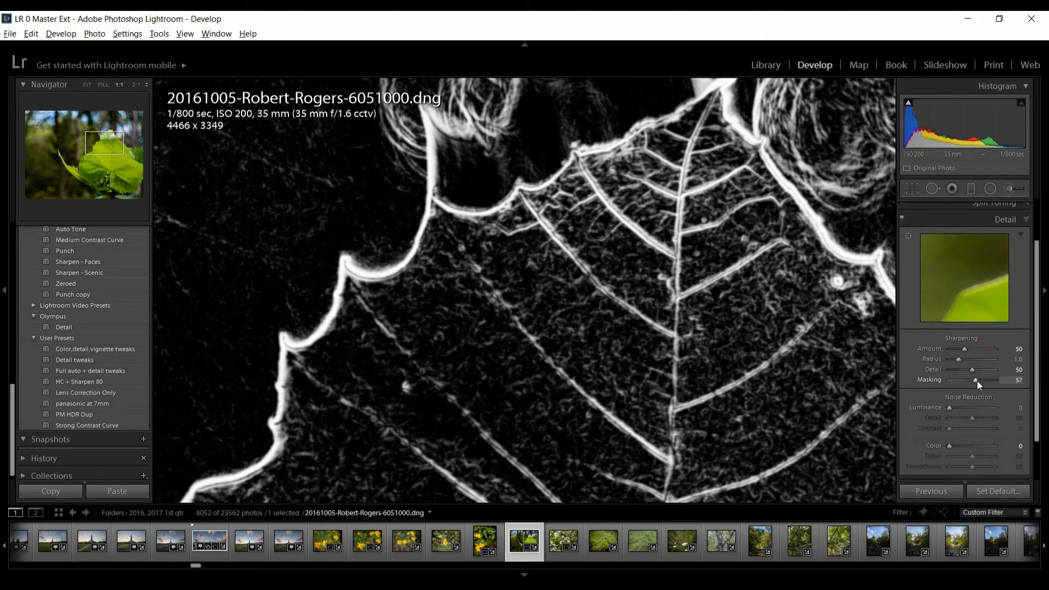
click(719, 330)
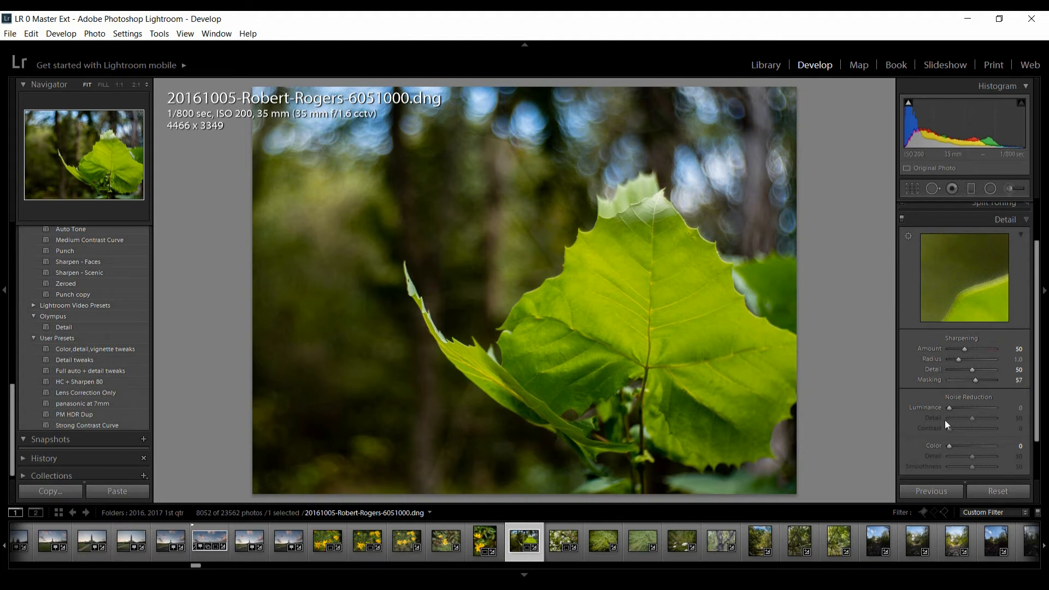
Set the Color noise reduction to 15, checking the leaf edges and dark background at 1:1
click(592, 291)
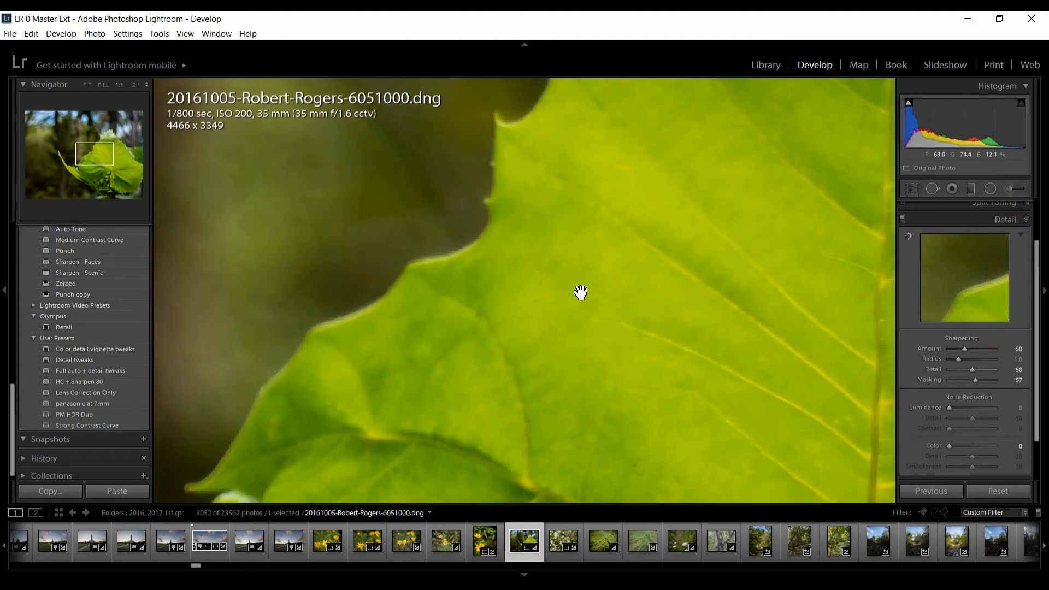
drag(578, 293, 458, 254)
drag(361, 202, 514, 251)
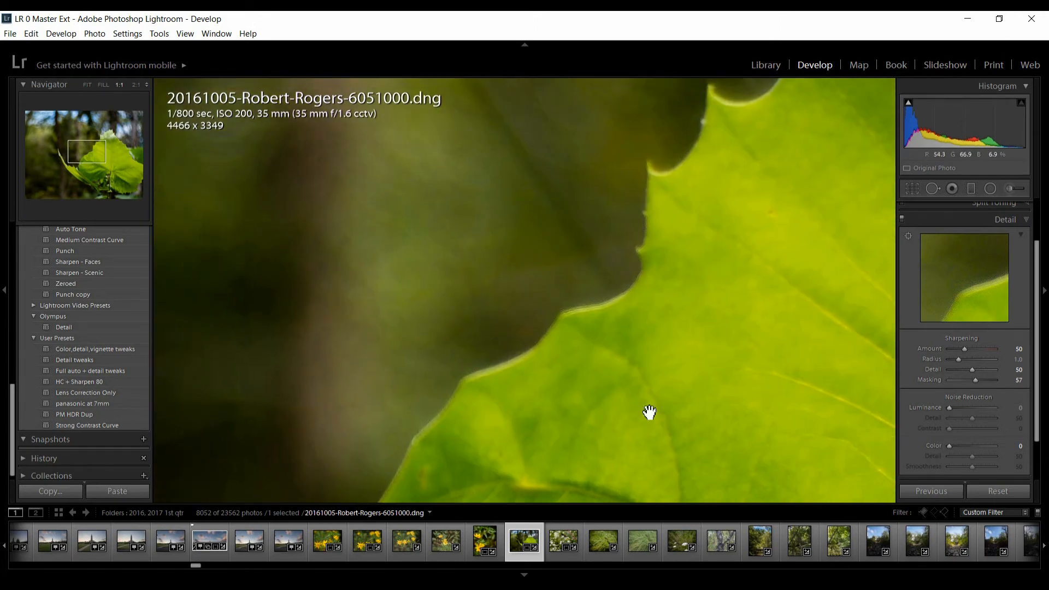
drag(404, 377, 630, 246)
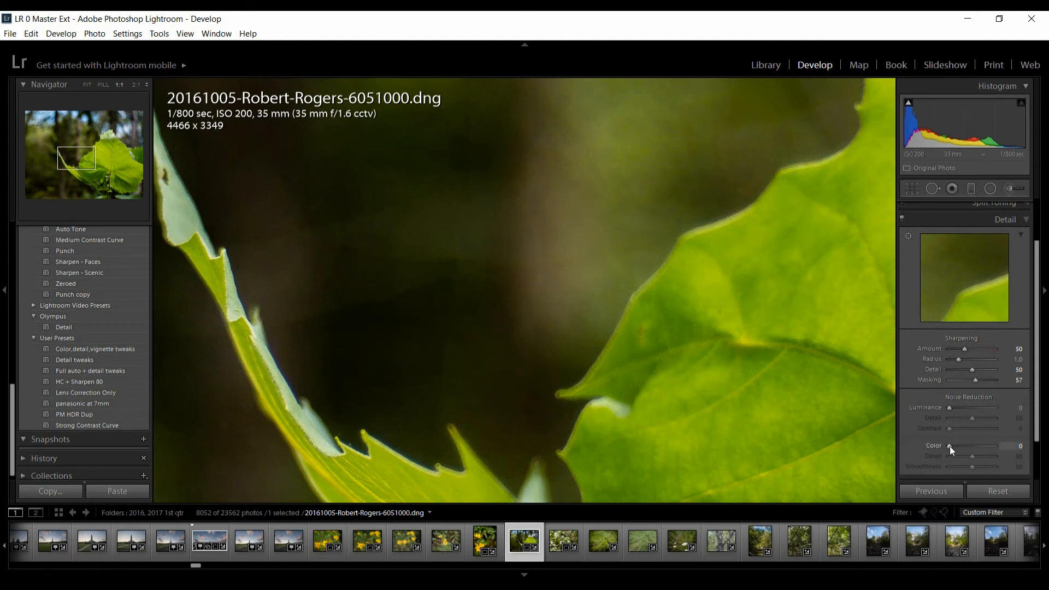
drag(950, 447, 951, 447)
drag(957, 447, 953, 449)
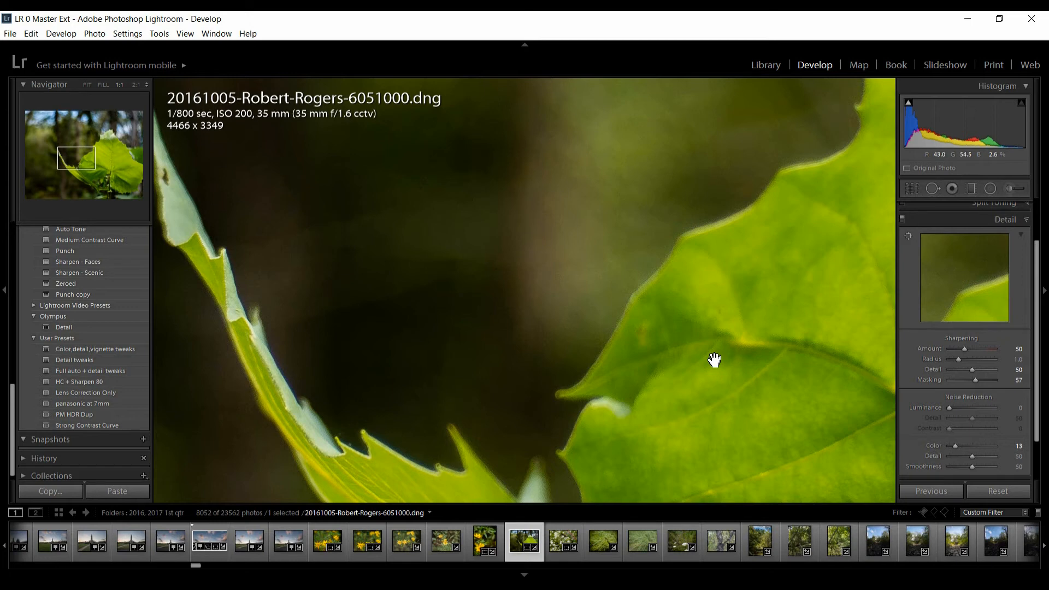
click(953, 448)
drag(953, 448, 1035, 447)
click(602, 300)
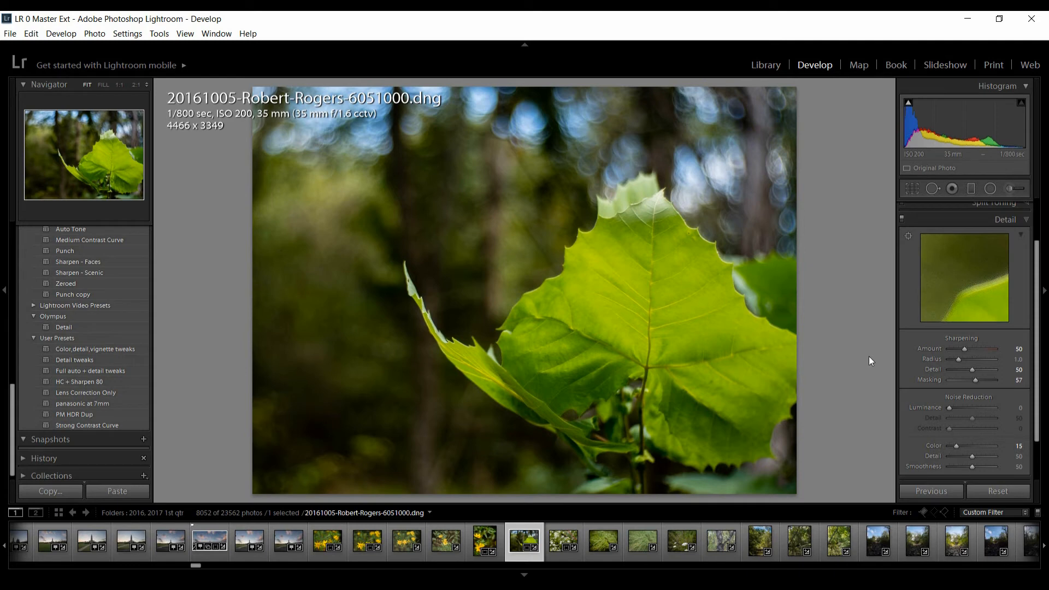
Raise the Red saturation to +11 in the HSL adjustments
click(1024, 220)
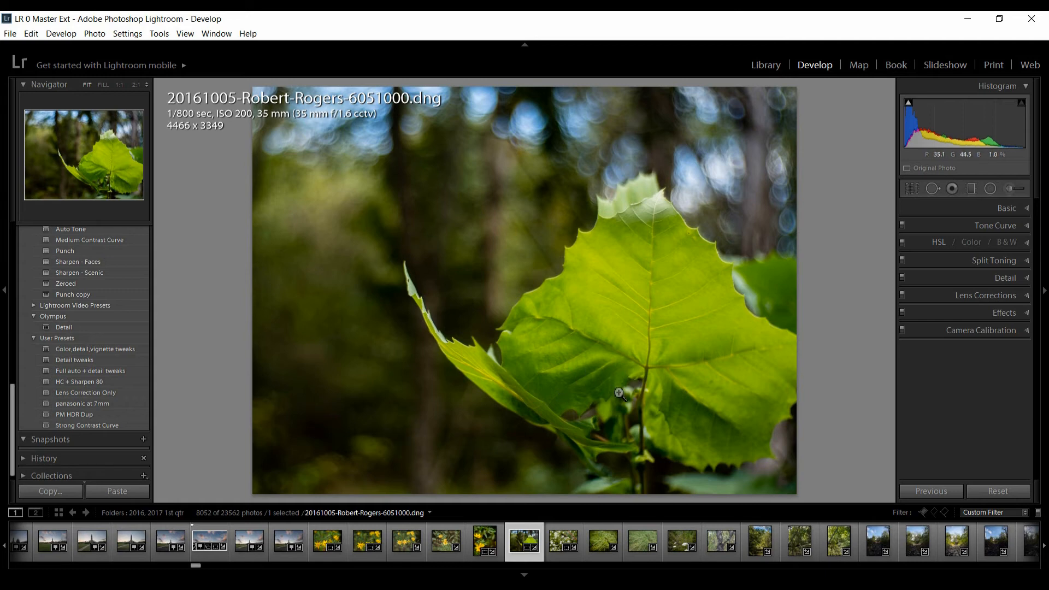
click(938, 244)
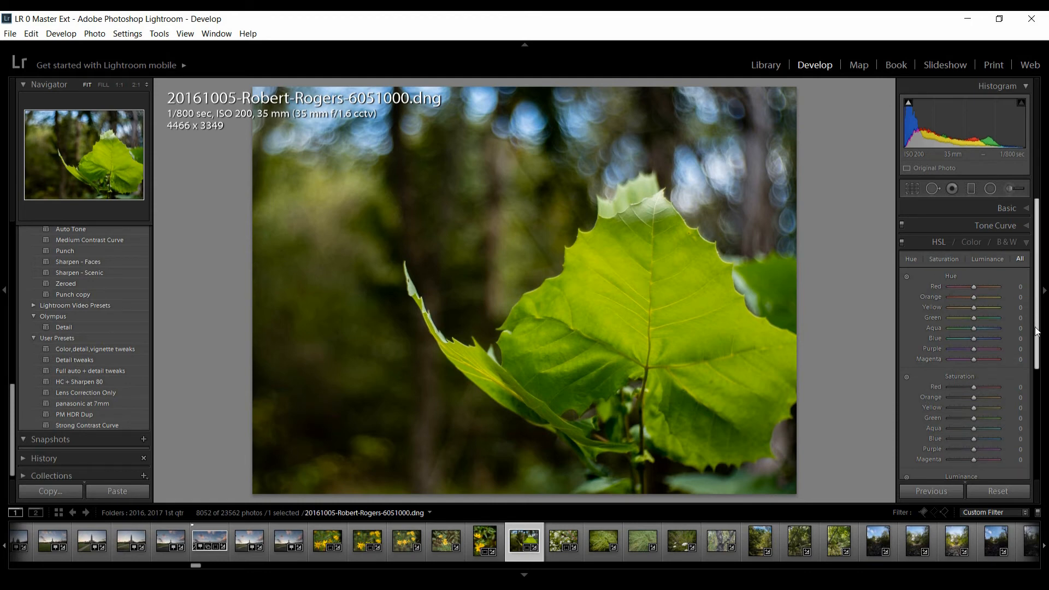
drag(1038, 337, 1036, 385)
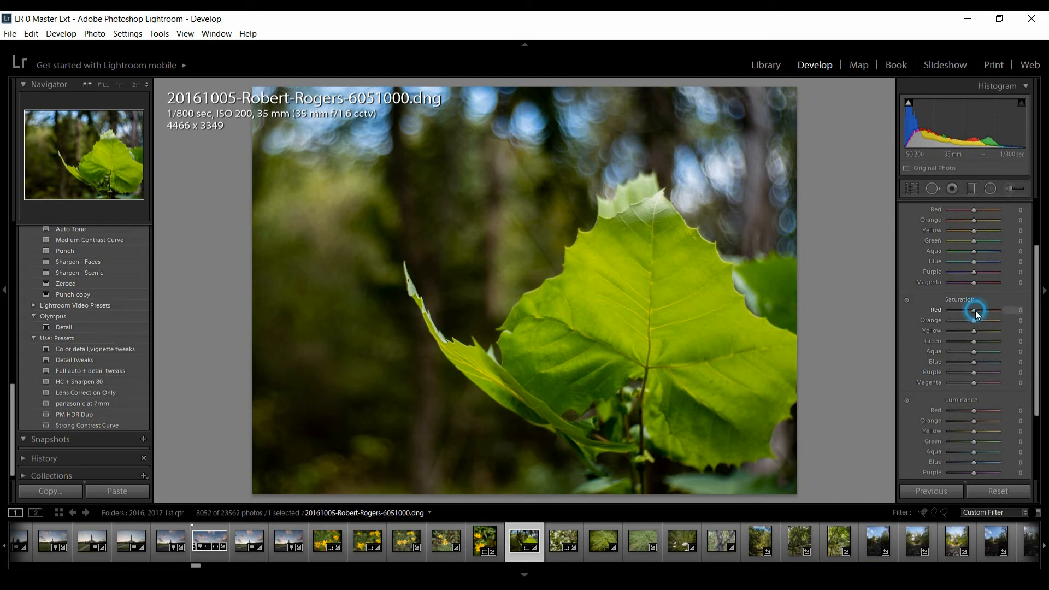
drag(977, 311, 982, 312)
Raise the Orange saturation to +24 and Yellow to +61 with the targeted adjustment tool on the dark background below the leaf
click(908, 301)
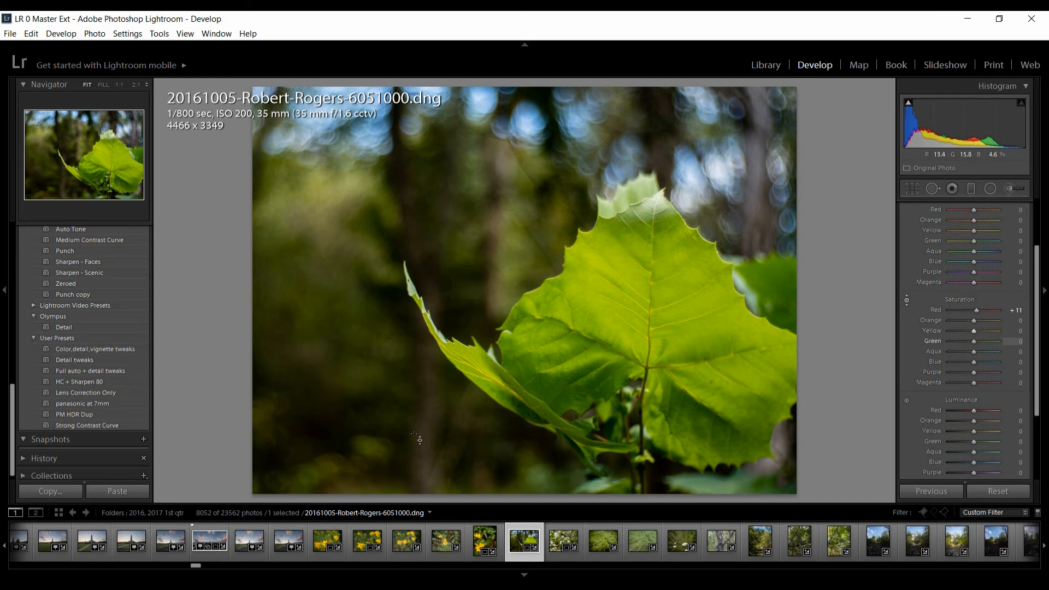
drag(422, 438, 422, 421)
drag(422, 398, 422, 389)
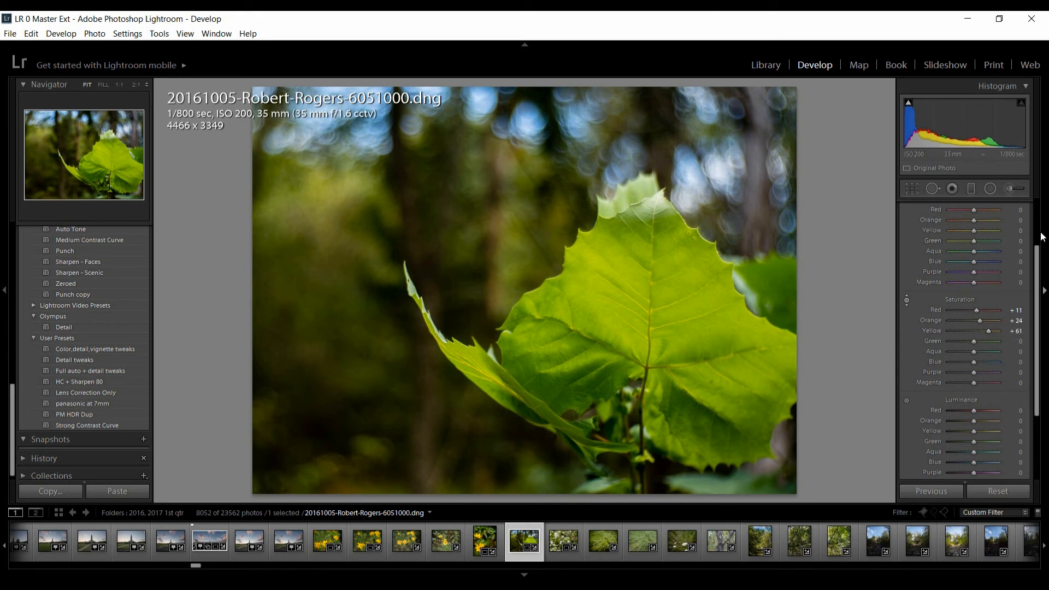
Try a slight Vibrance increase of about +5 in the basic adjustments, and reset Vibrance to 0
scroll(1041, 231, up, 3)
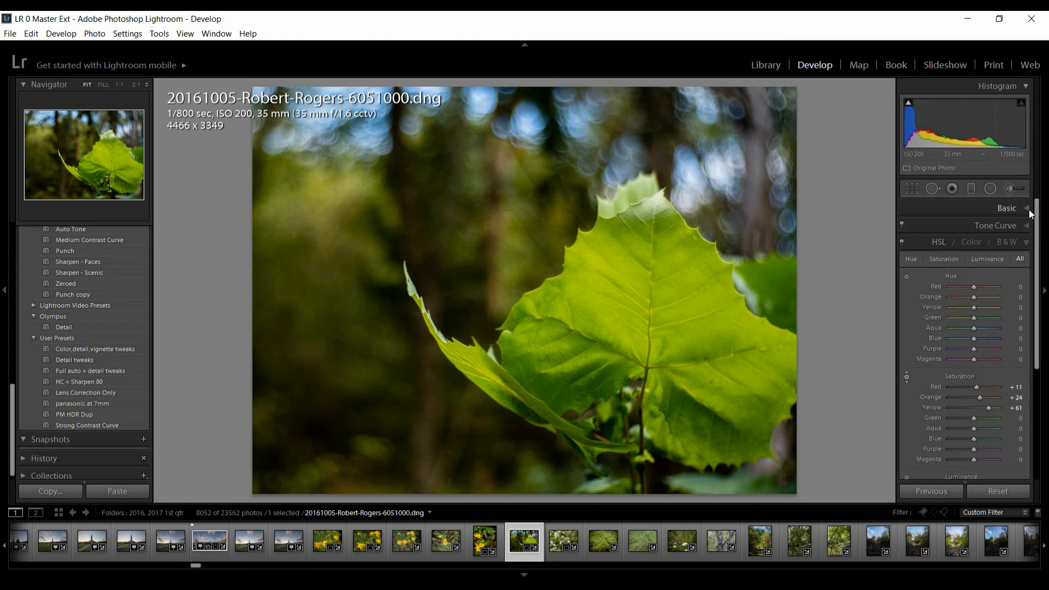
click(1027, 209)
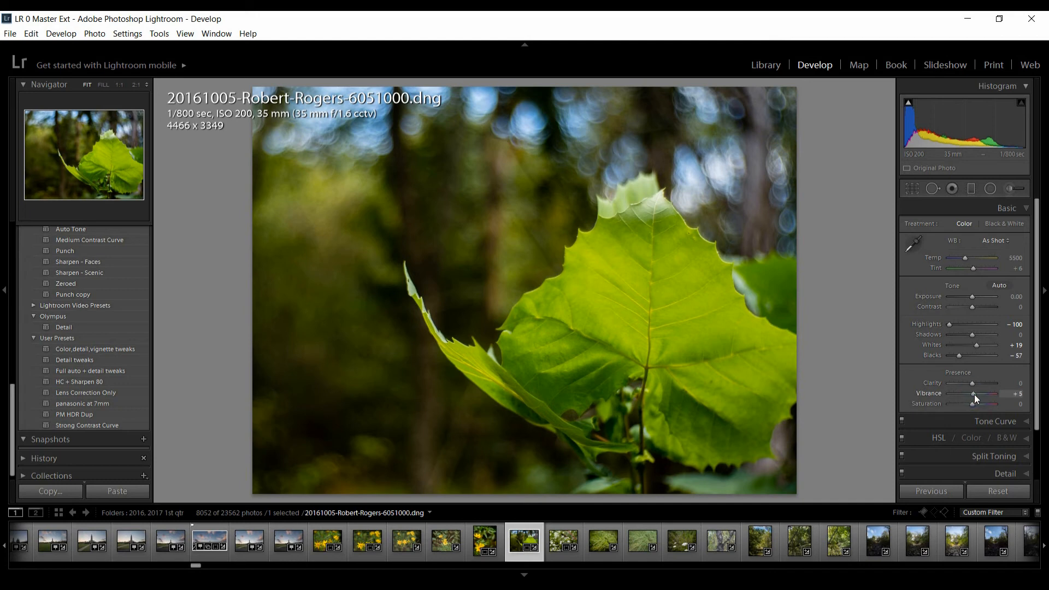
drag(975, 394, 976, 395)
drag(979, 395, 976, 395)
double_click(976, 395)
Try the photo's Clarity at +100, reset it, and set Clarity to +10
drag(973, 387, 976, 383)
drag(975, 384, 1035, 390)
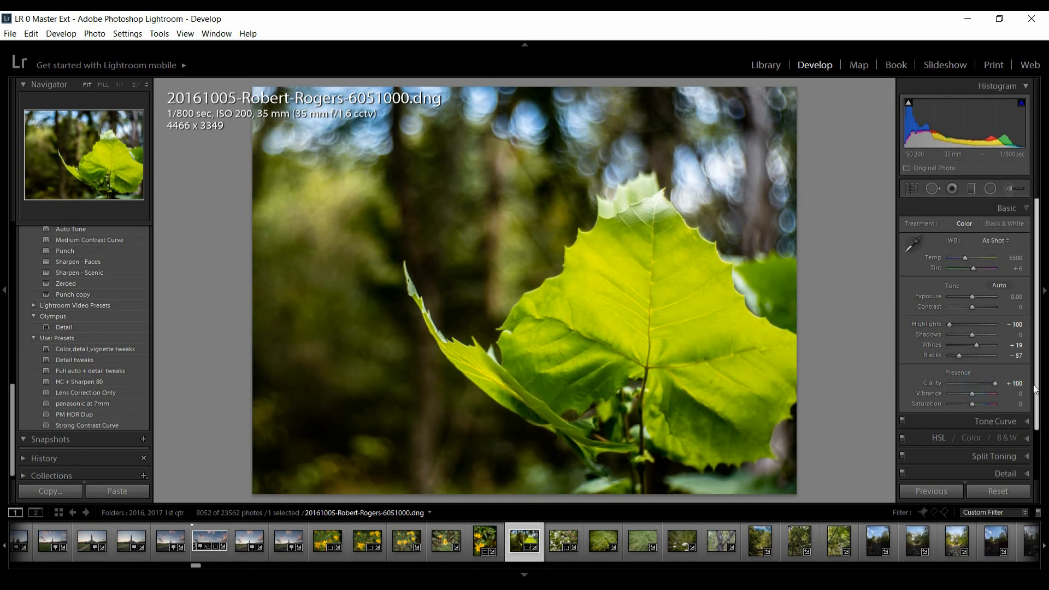
double_click(995, 385)
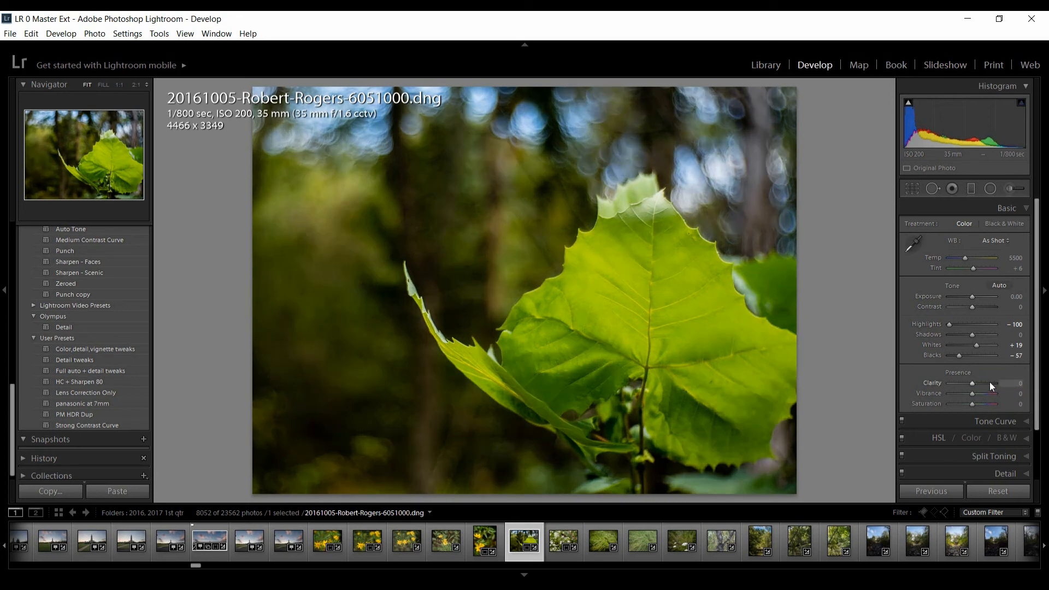
click(973, 383)
drag(975, 382, 976, 383)
Inspect the leaf's upper edge at 1:1 for color fringing with the lens corrections' Color settings open, and return to the full view
drag(1037, 420, 1041, 485)
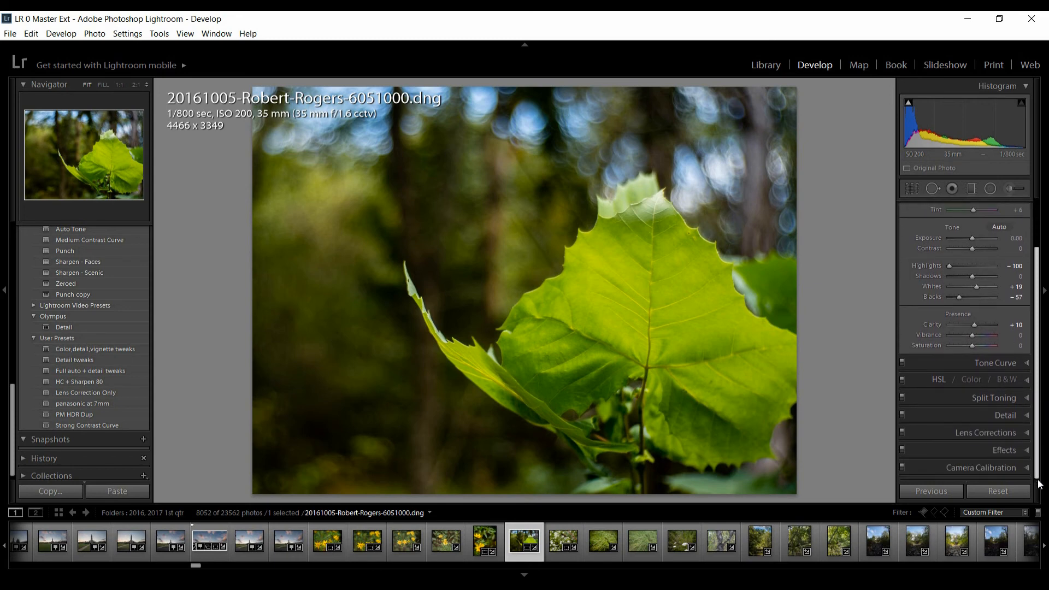
click(1030, 451)
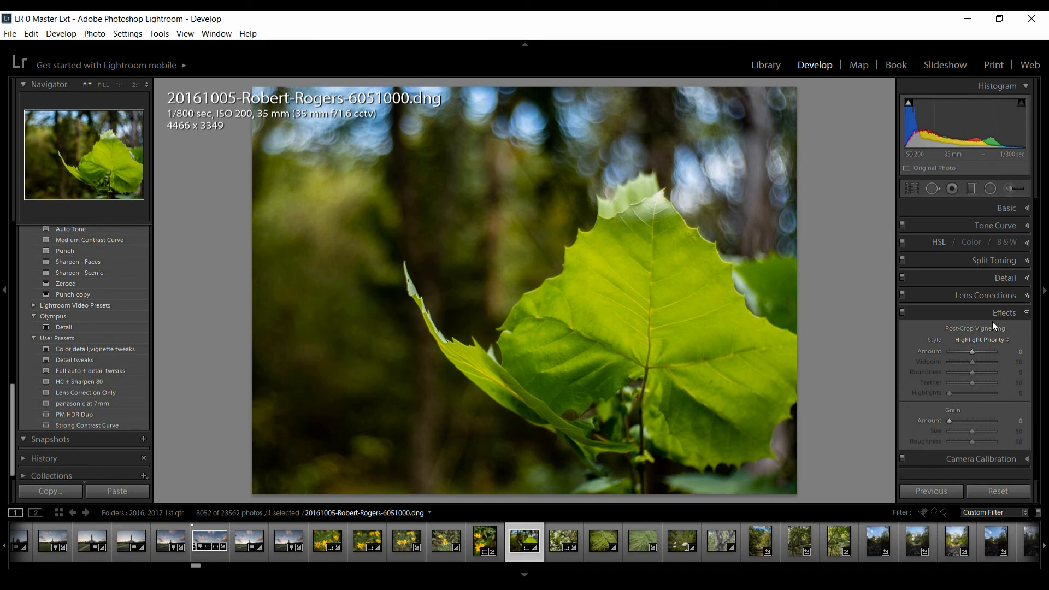
click(1002, 310)
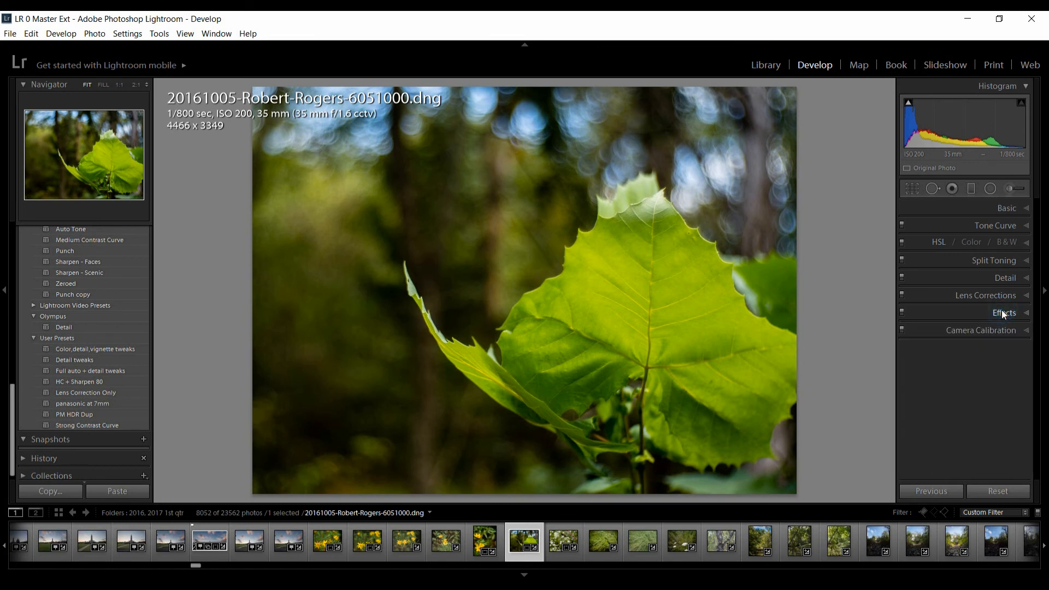
click(1002, 300)
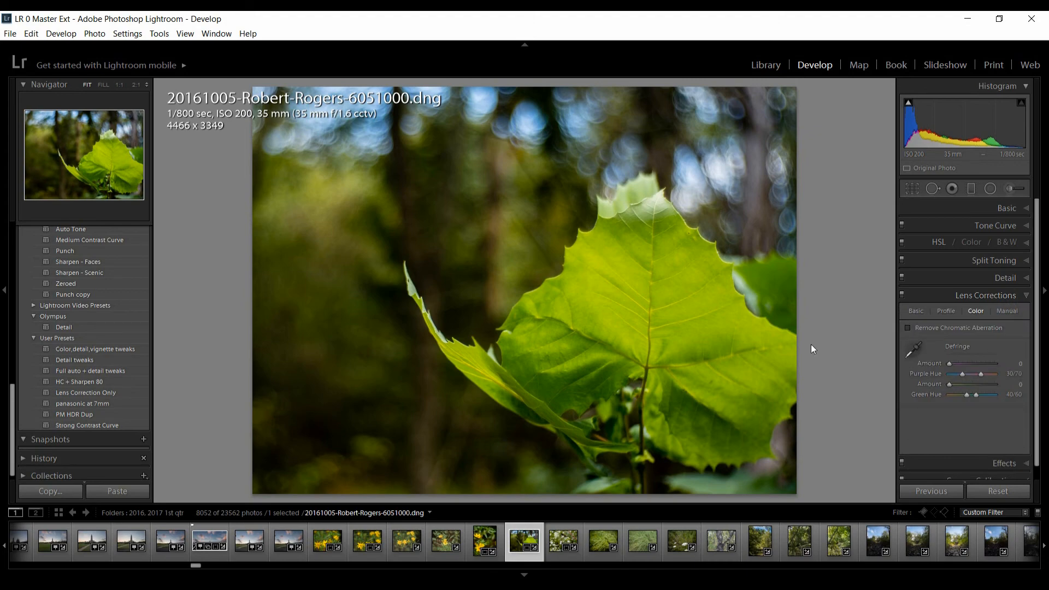
click(681, 219)
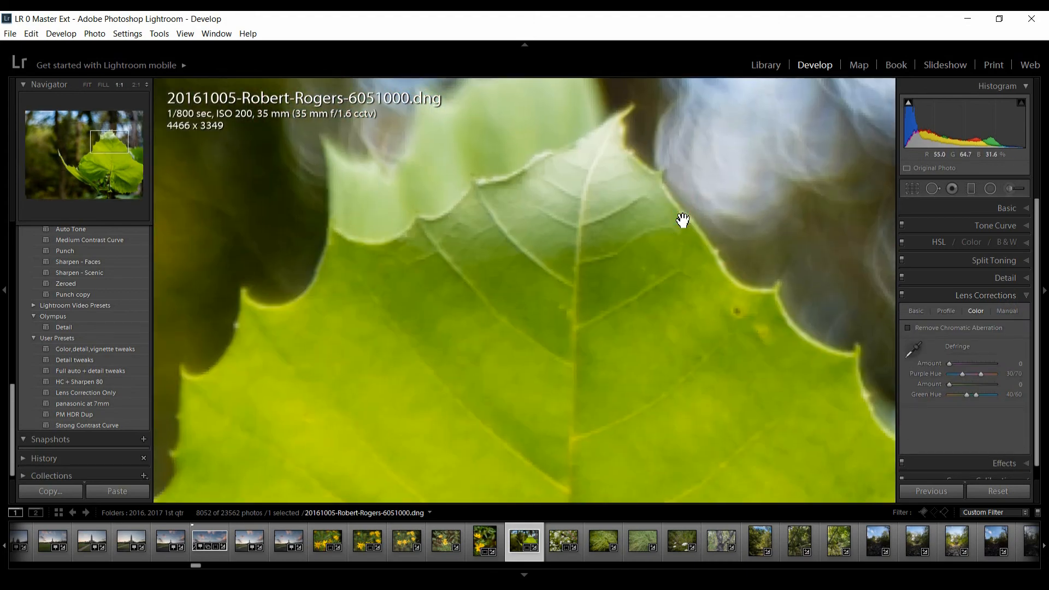
drag(569, 179, 542, 246)
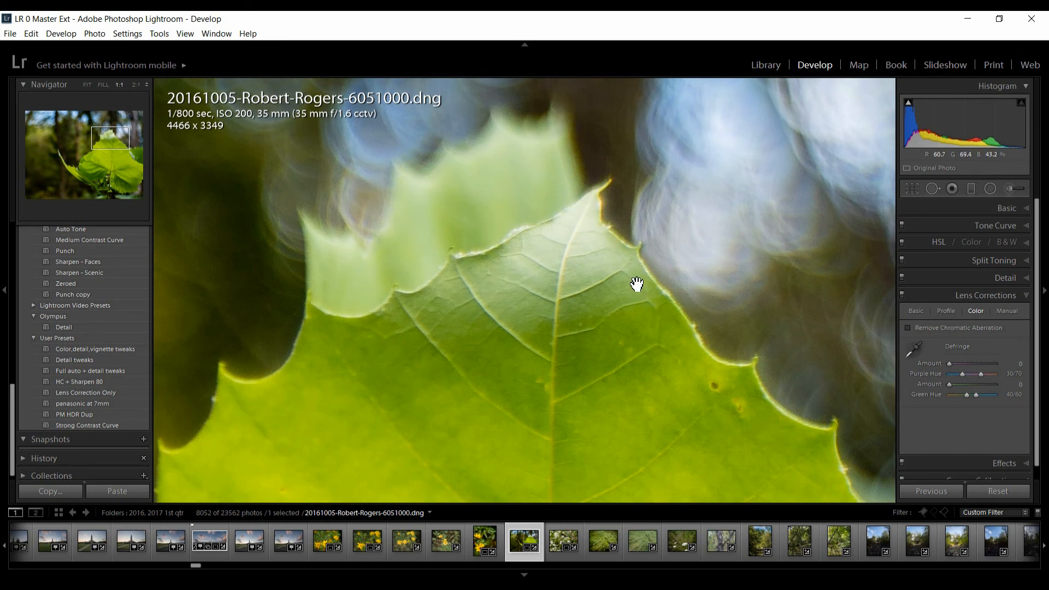
double_click(970, 365)
click(679, 341)
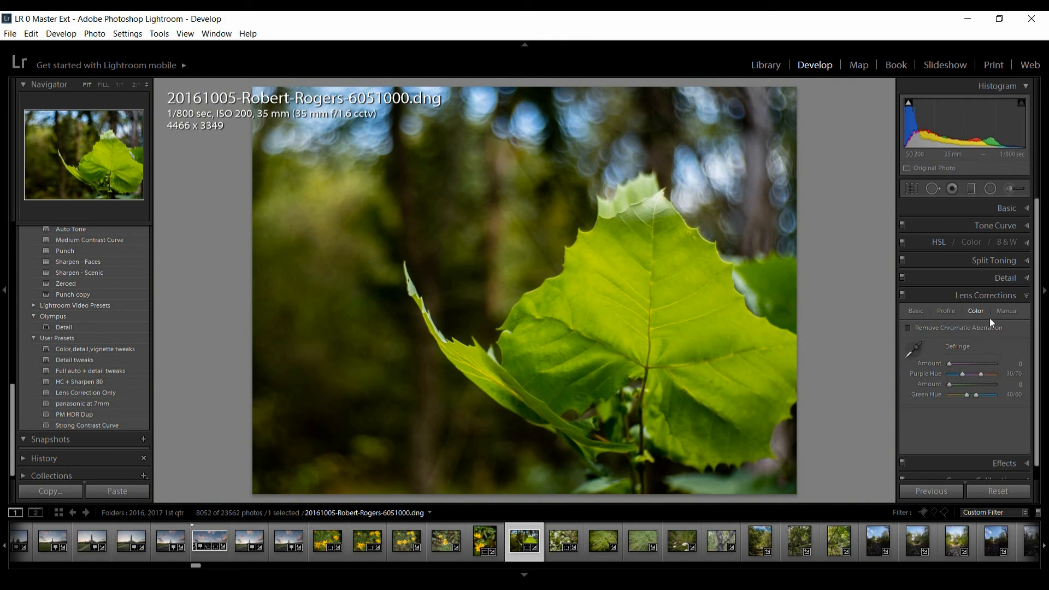
click(1017, 296)
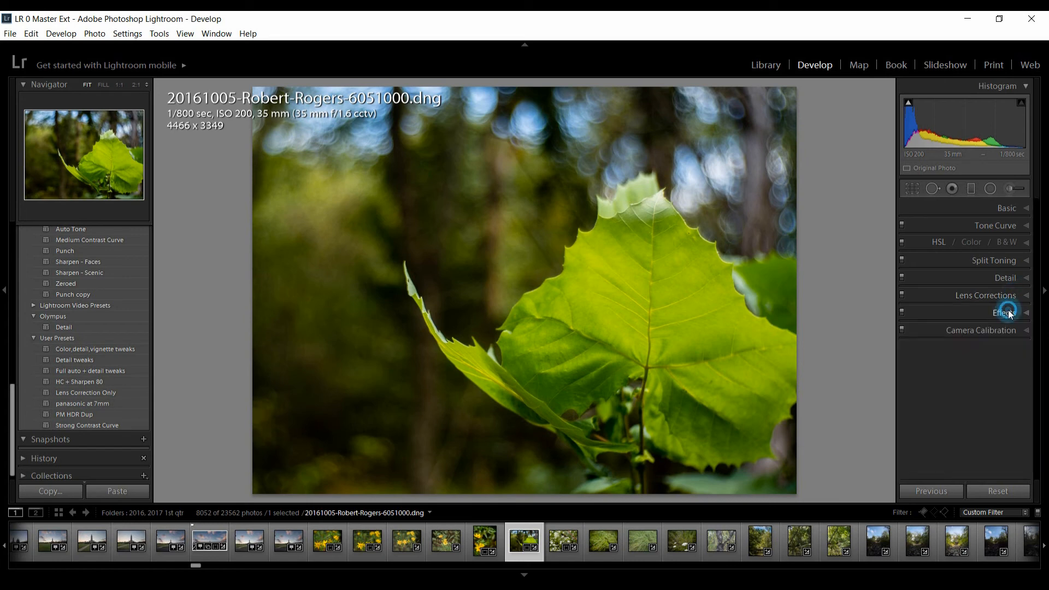
Add a Highlight Priority post-crop vignette with Amount -50, Midpoint 0 and Feather 100
click(1009, 313)
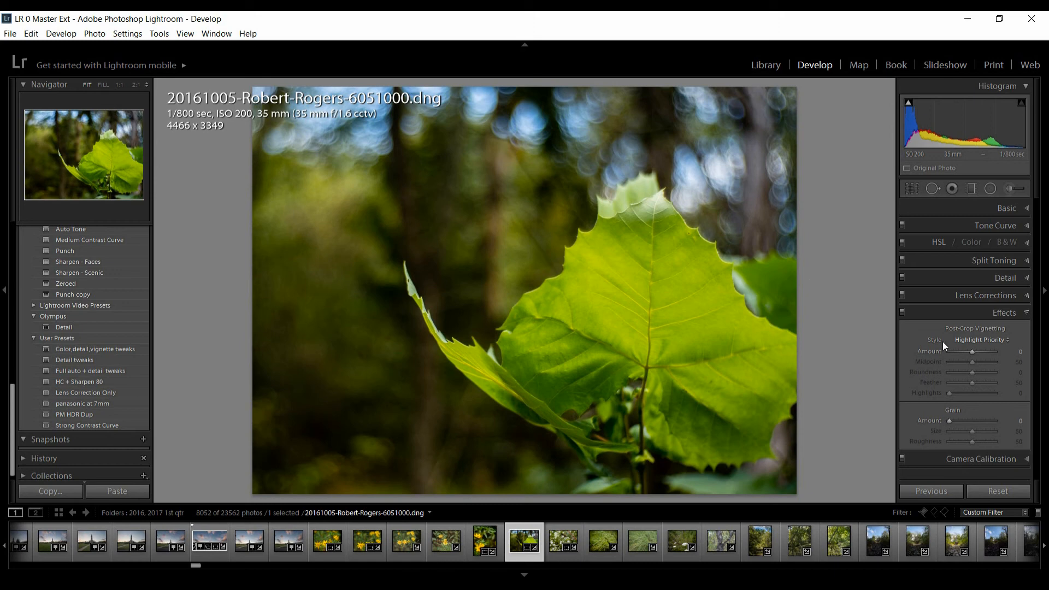
click(961, 352)
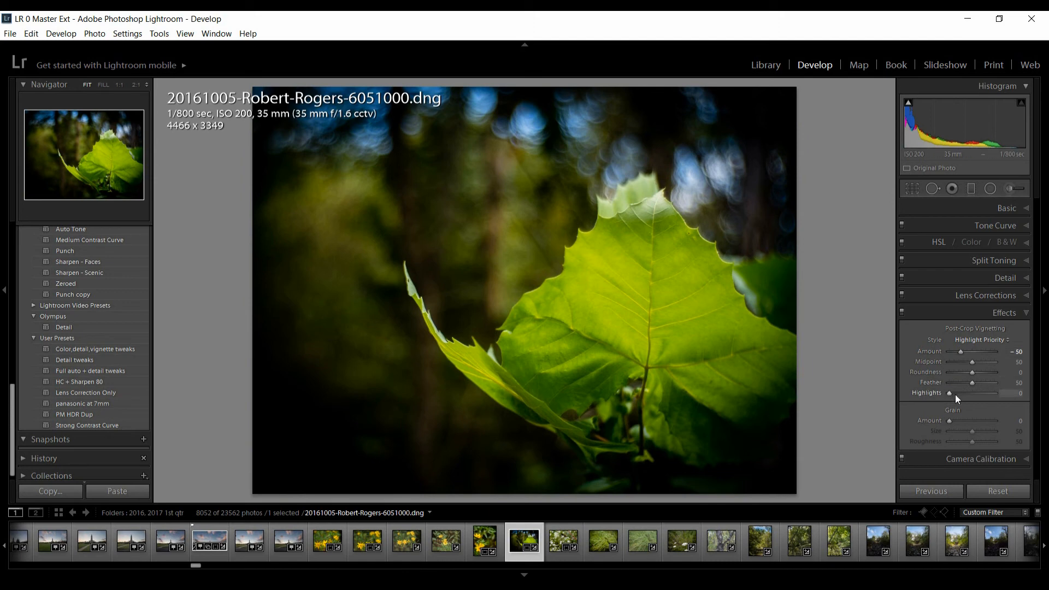
click(949, 362)
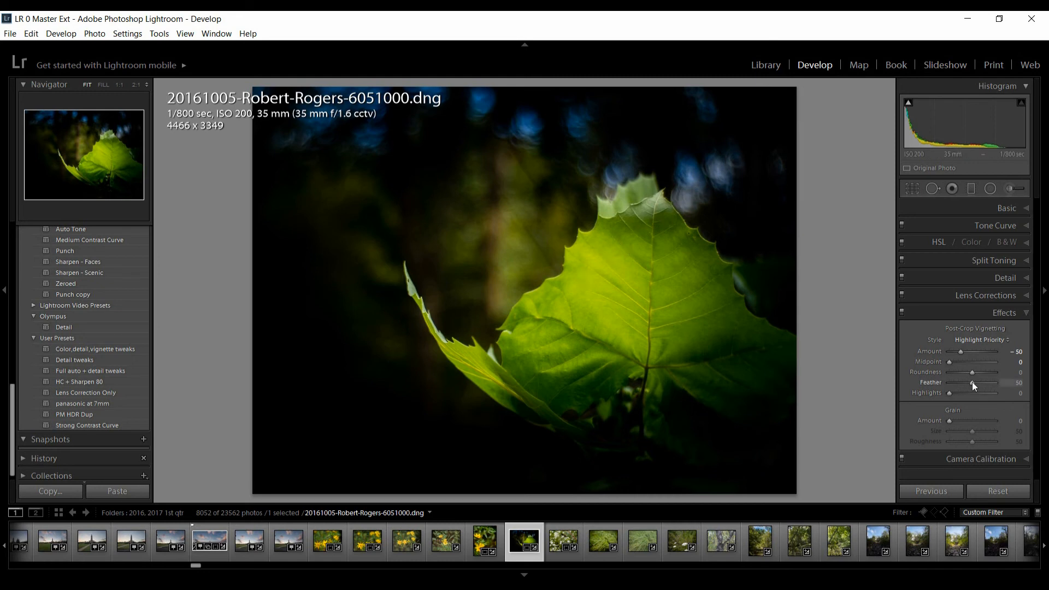
drag(972, 382, 1031, 386)
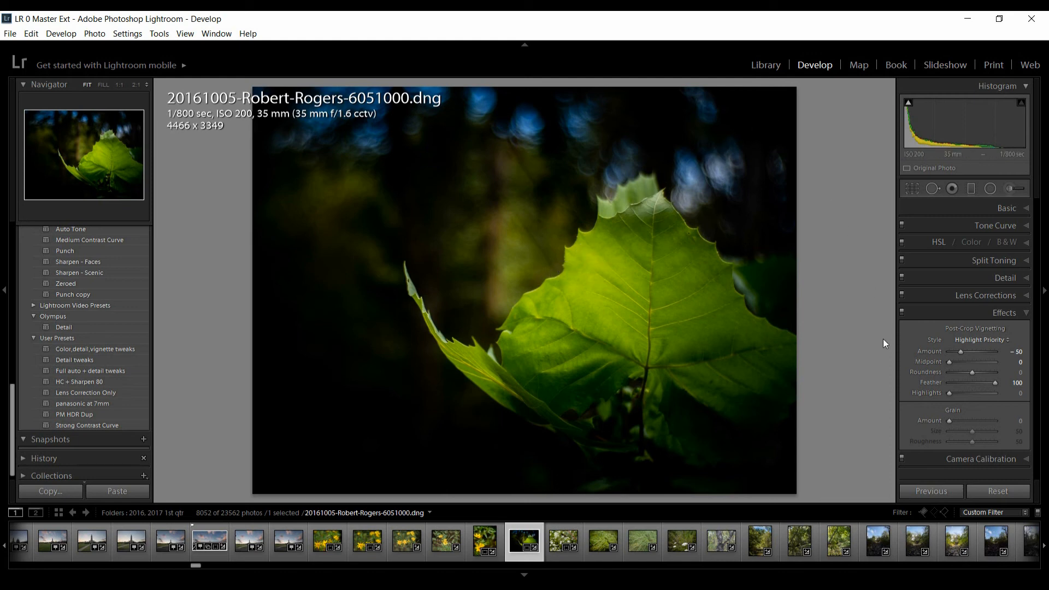
Soften the post-crop vignette by setting its Amount to -26
click(962, 352)
drag(962, 352, 967, 353)
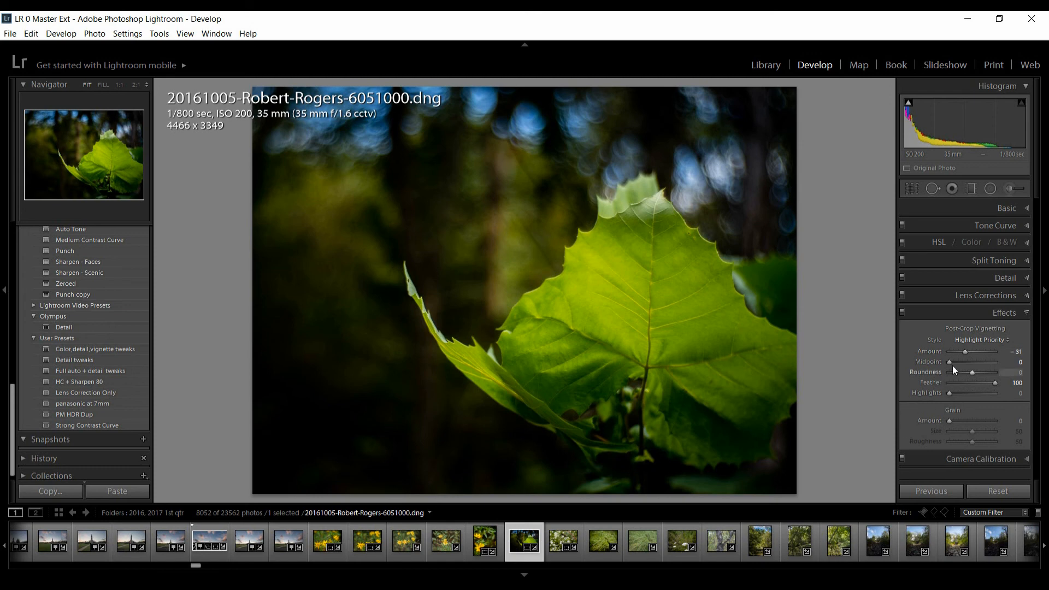
drag(964, 352, 965, 353)
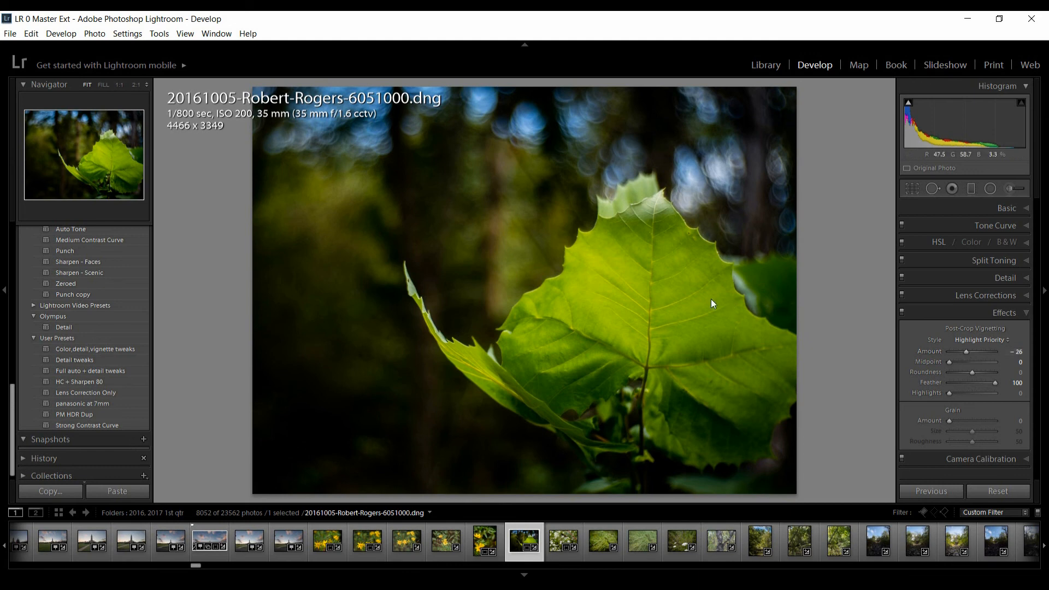
Warm the photo's white balance by setting Temp to 5750 and Tint to +21 in the basic adjustments
click(978, 214)
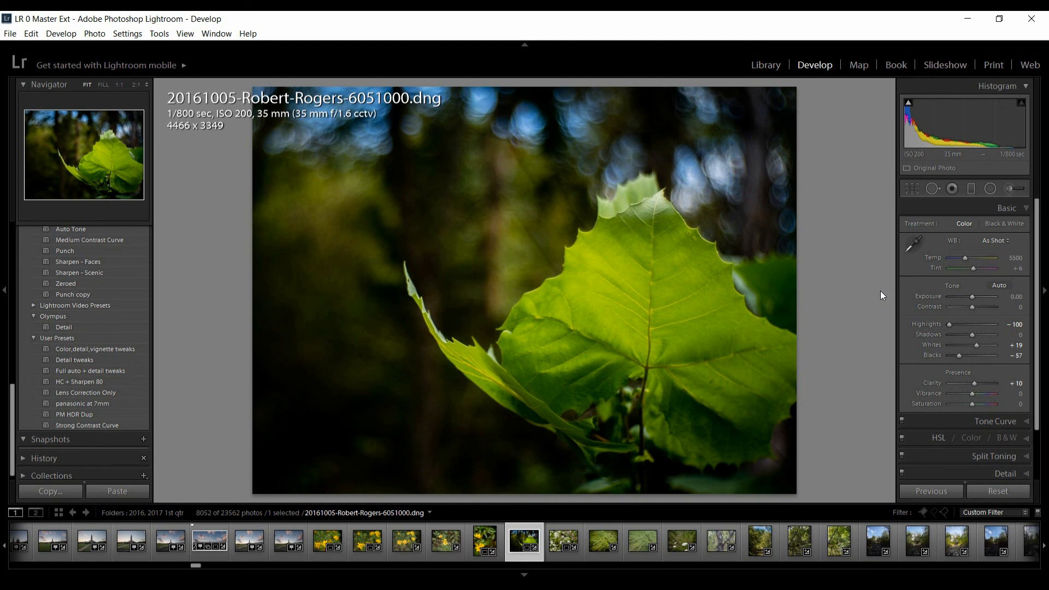
click(967, 258)
double_click(967, 258)
click(967, 258)
click(966, 258)
click(973, 268)
Compare the leaf photo before and after editing side by side, with the side panels hidden for larger previews
click(847, 307)
key(y)
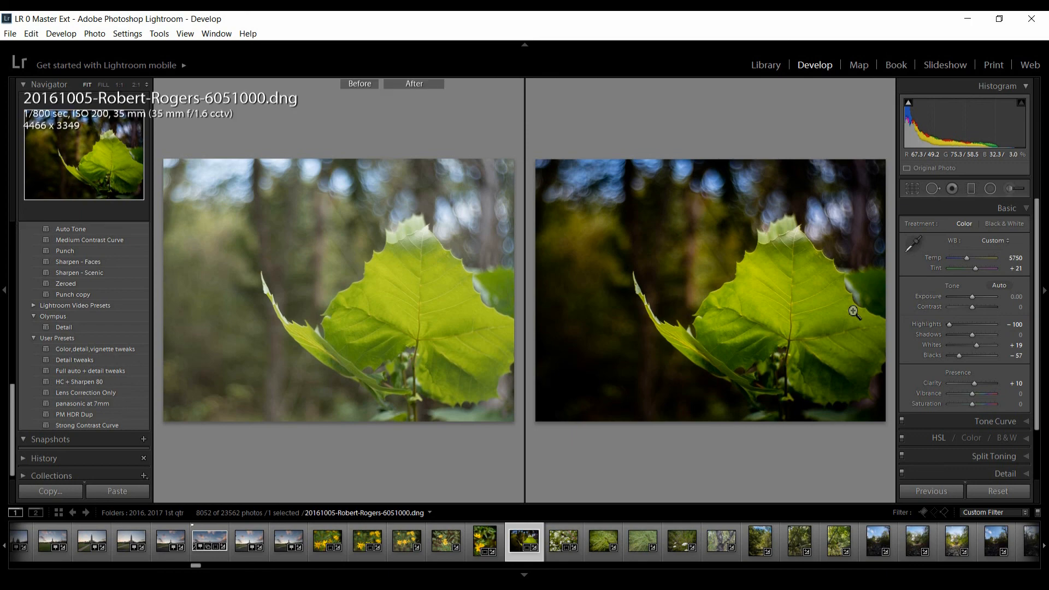
key(Tab)
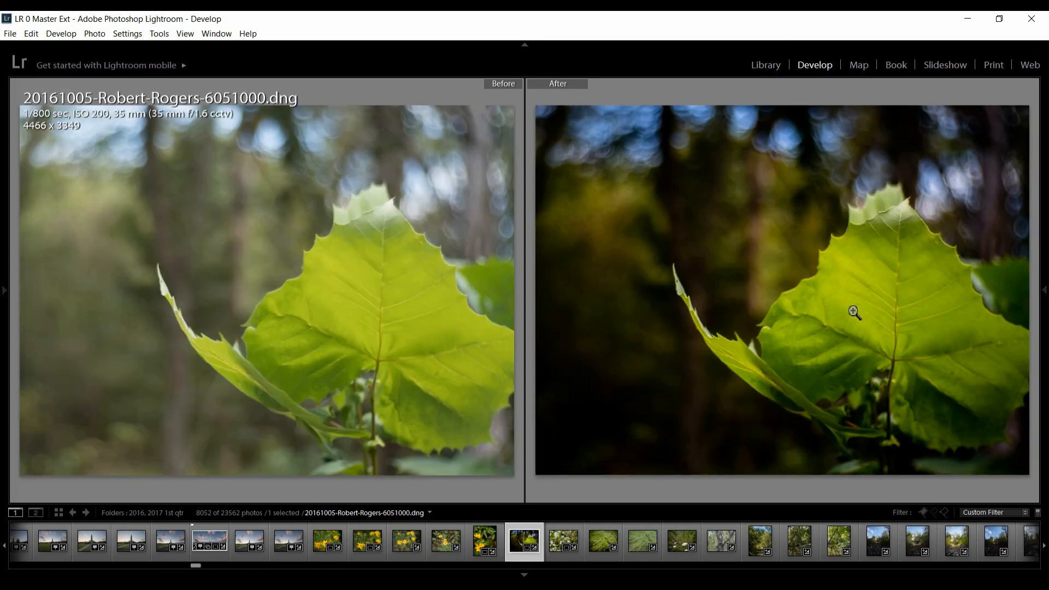
mouse_move(1045, 290)
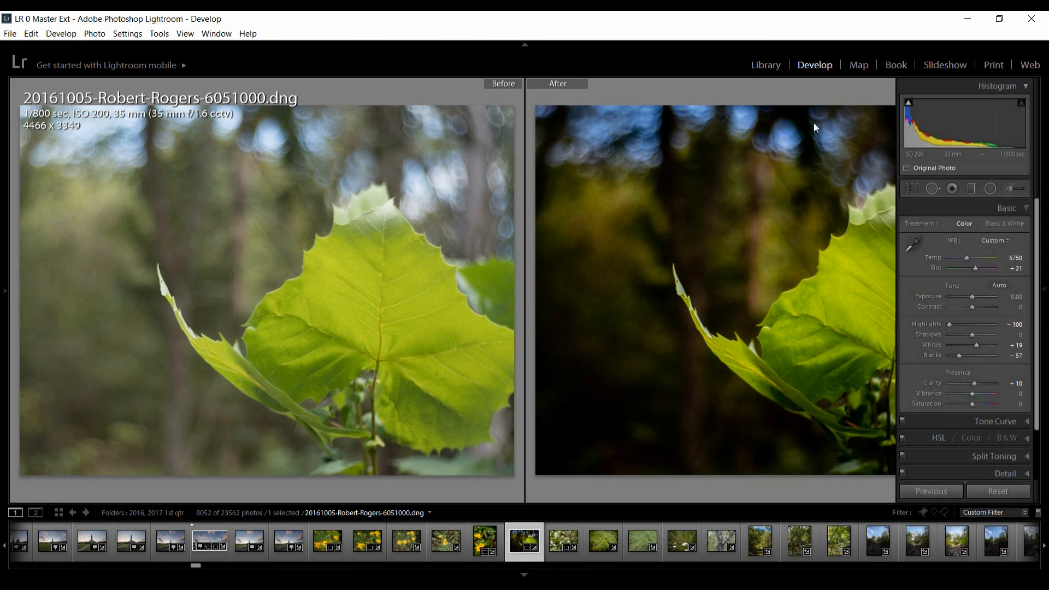